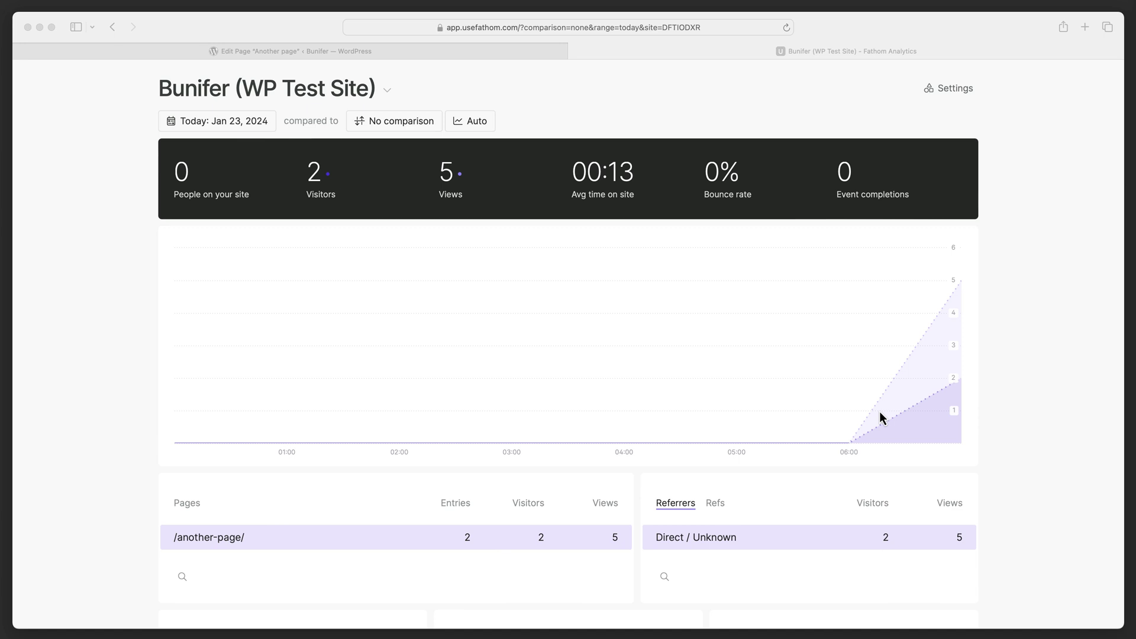
Step: Focus the Safari window so the Bunifer dashboard updates to 3 visitors, 6 views and a / page
click(660, 103)
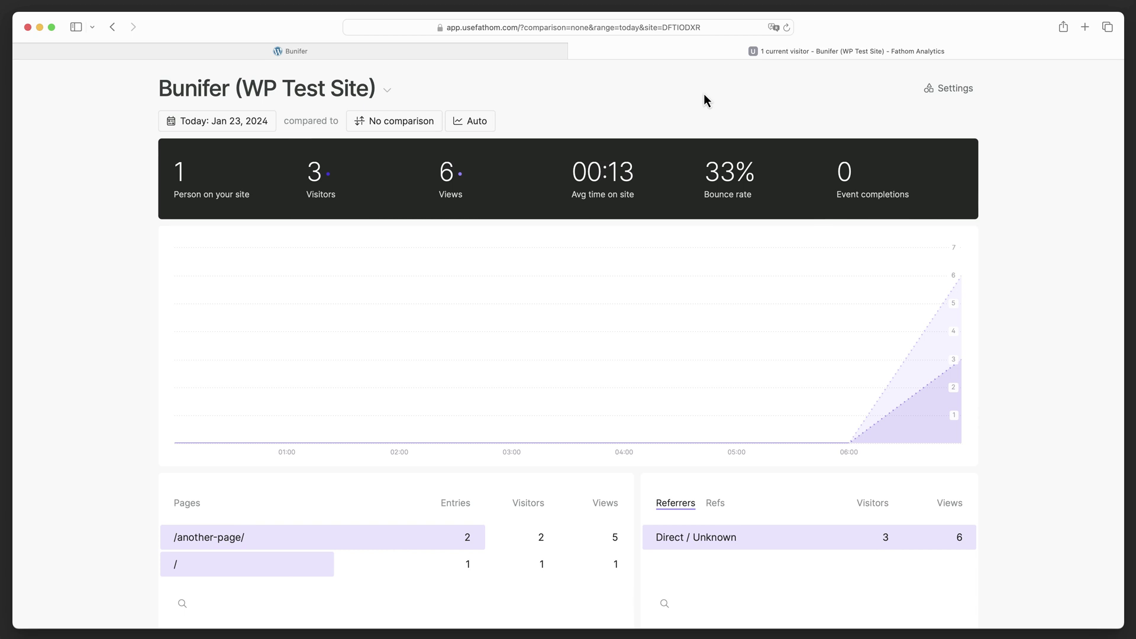
click(500, 51)
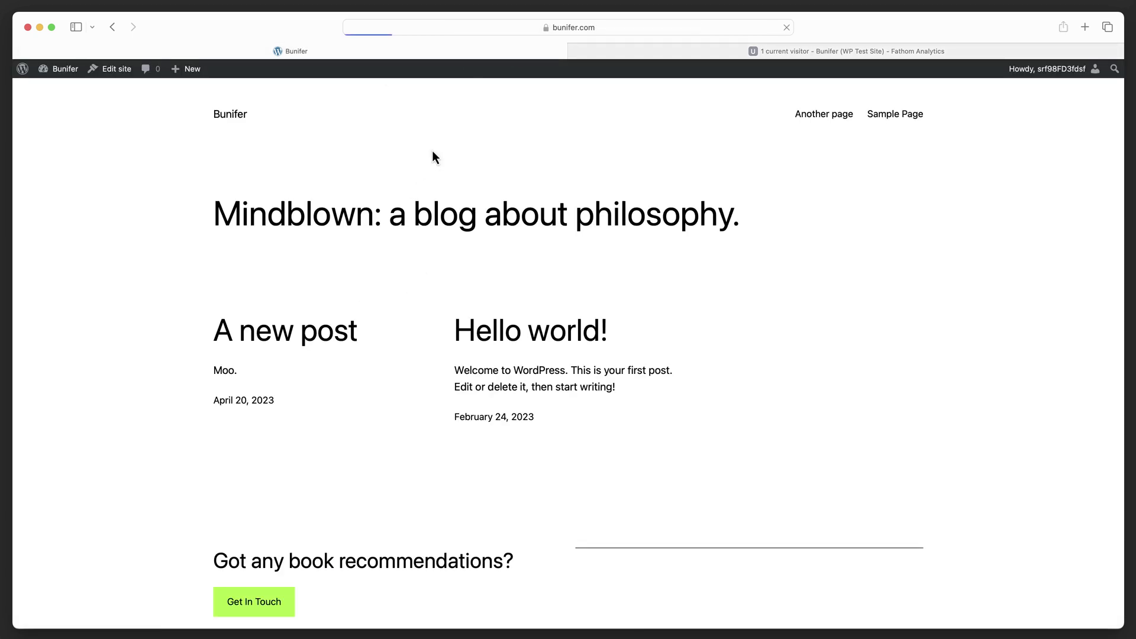
click(658, 50)
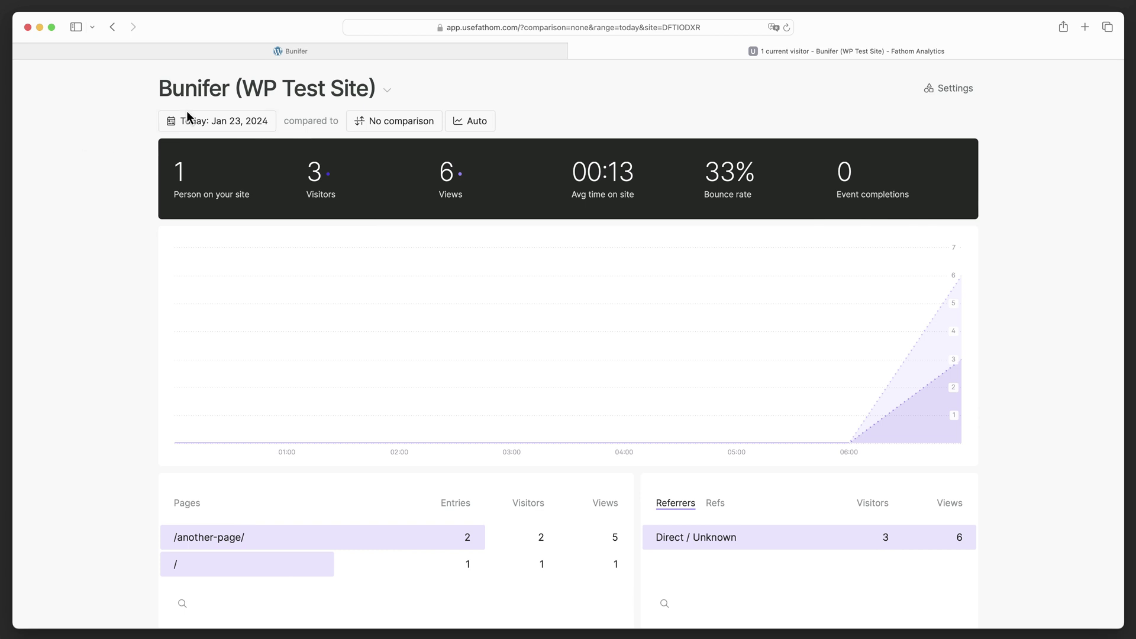
click(180, 188)
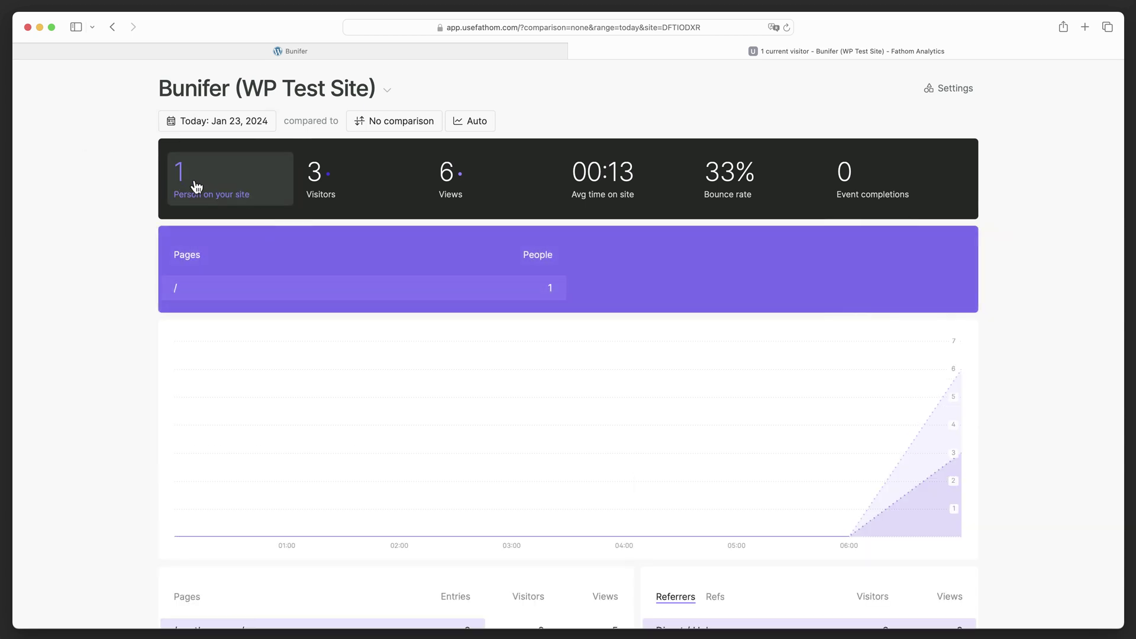
click(196, 187)
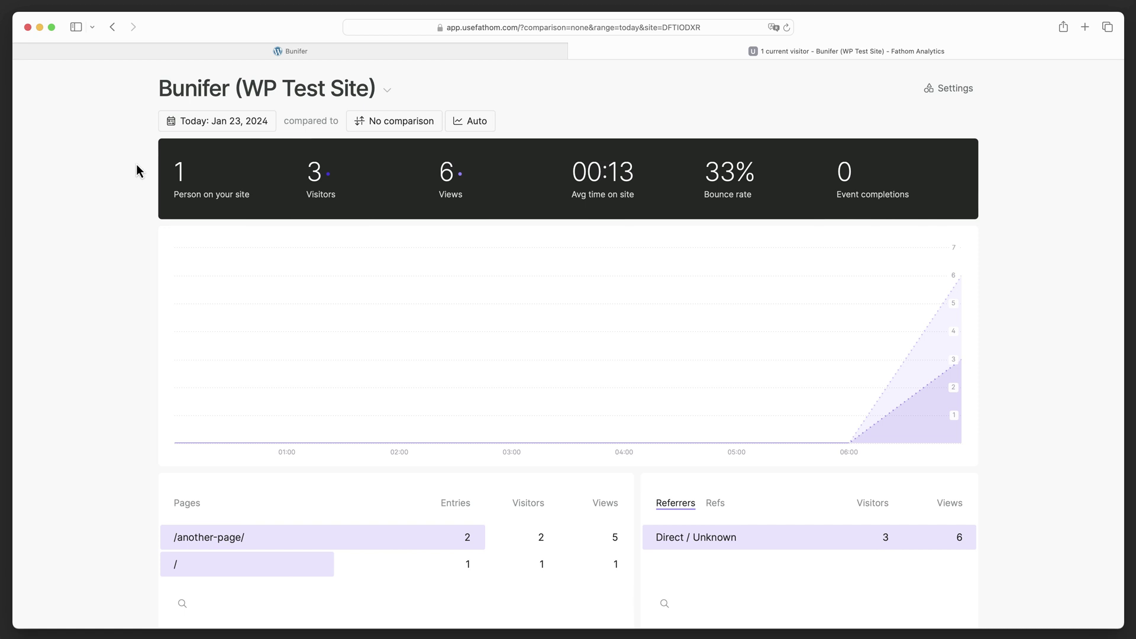
key(super+Tab)
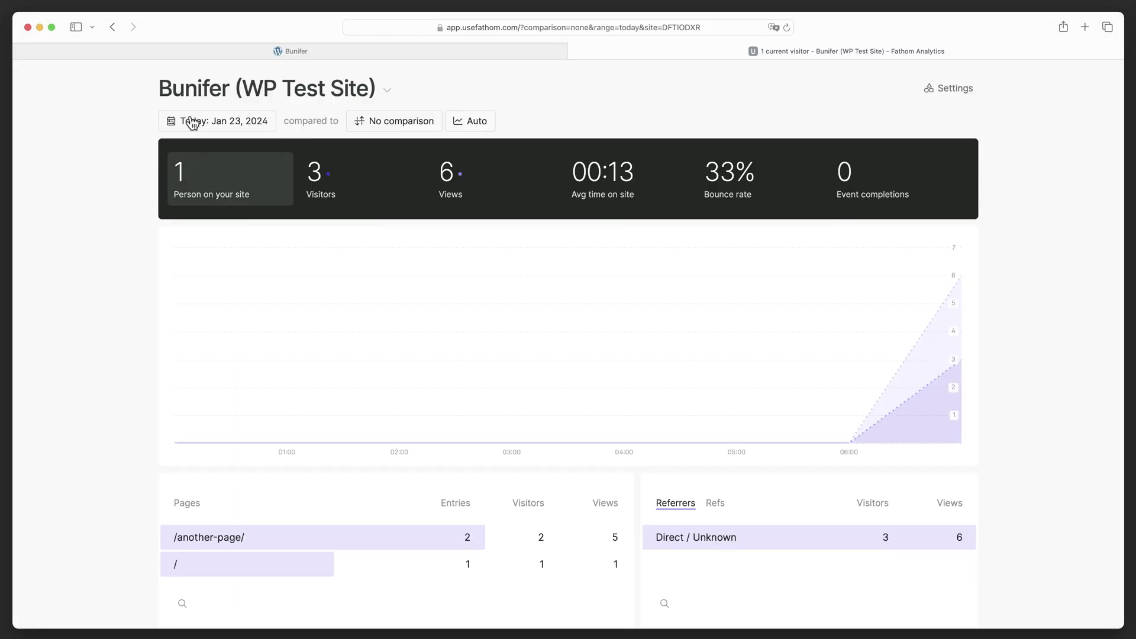
Step: From the Bunifer site, go to Dashboard > Pages and open 'Another page' in the editor
click(220, 52)
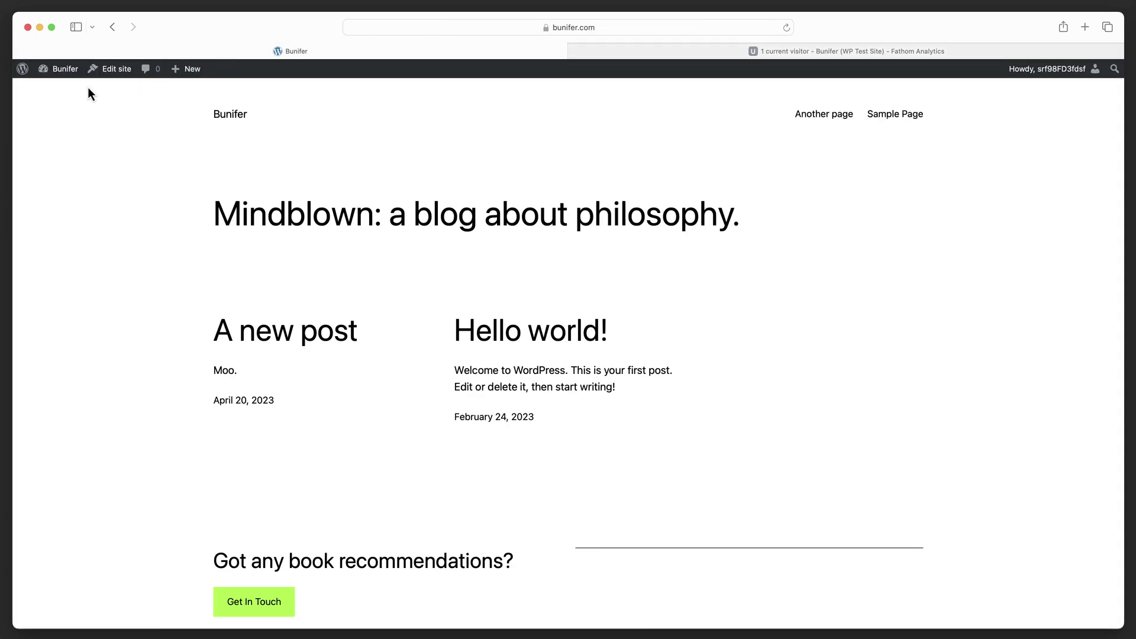
click(67, 71)
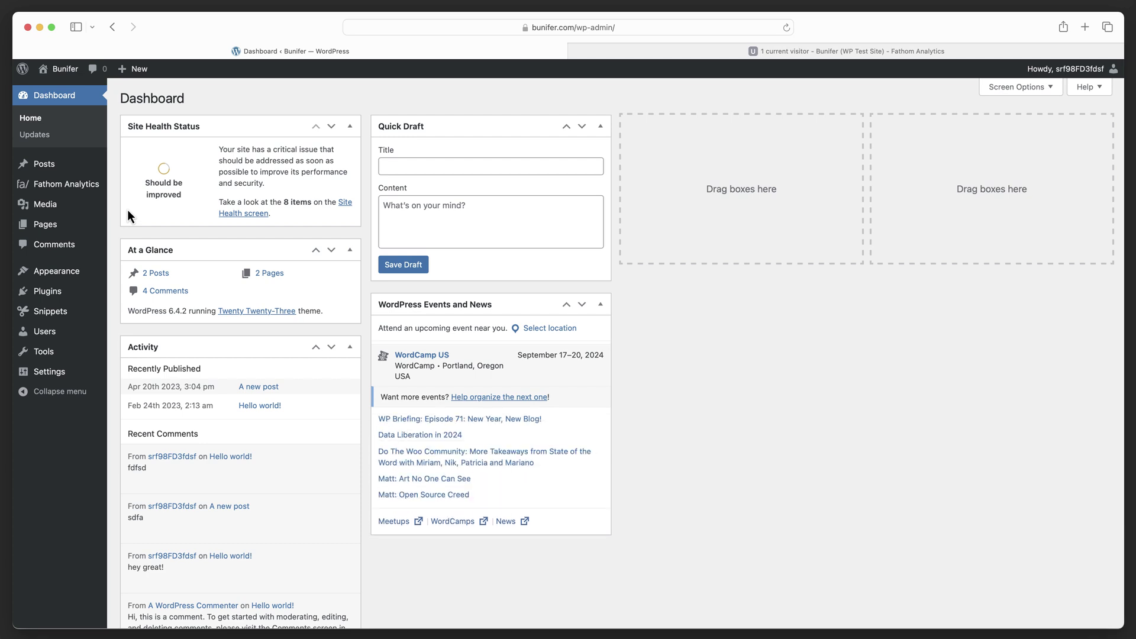
click(27, 224)
click(176, 188)
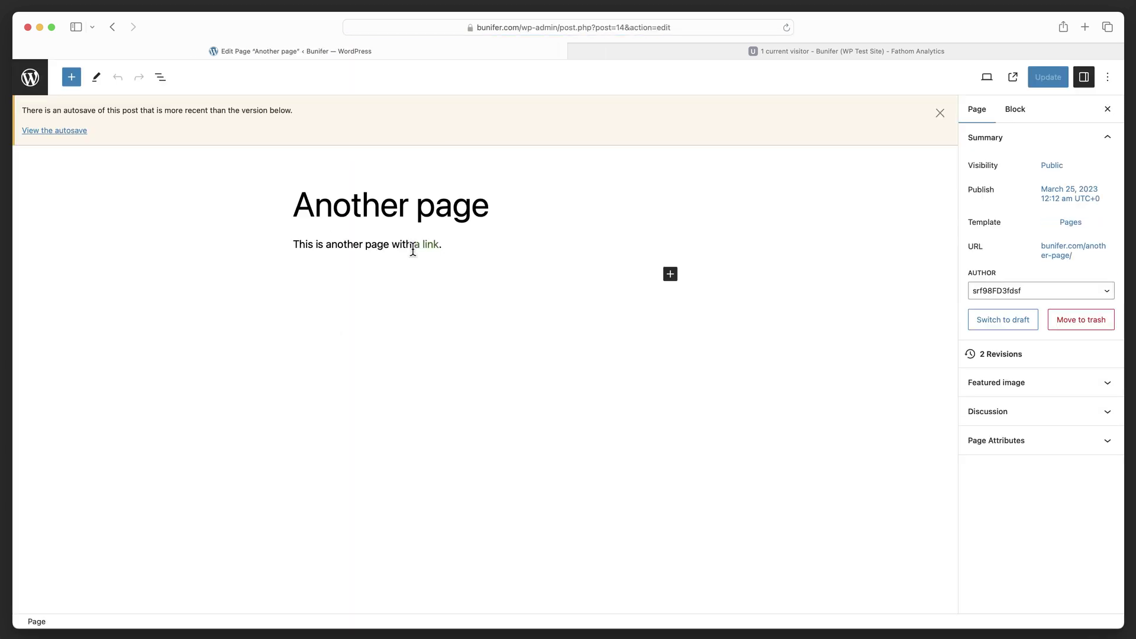
Step: Switch the paragraph to HTML and paste the onclick fathom.trackEvent code into its link
click(352, 246)
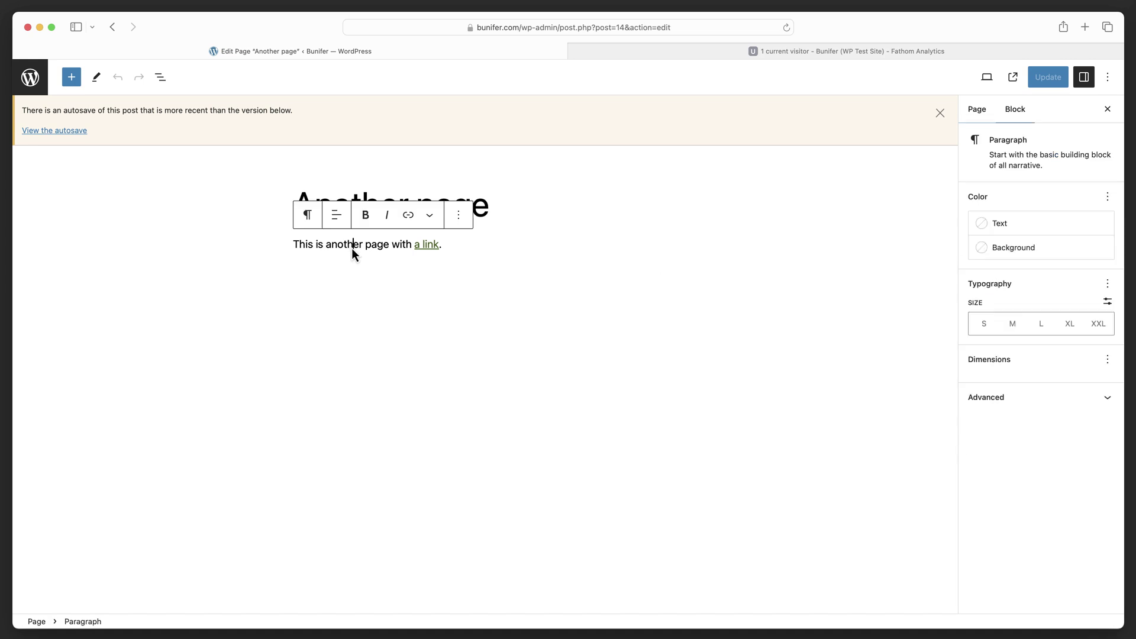
click(459, 216)
click(508, 465)
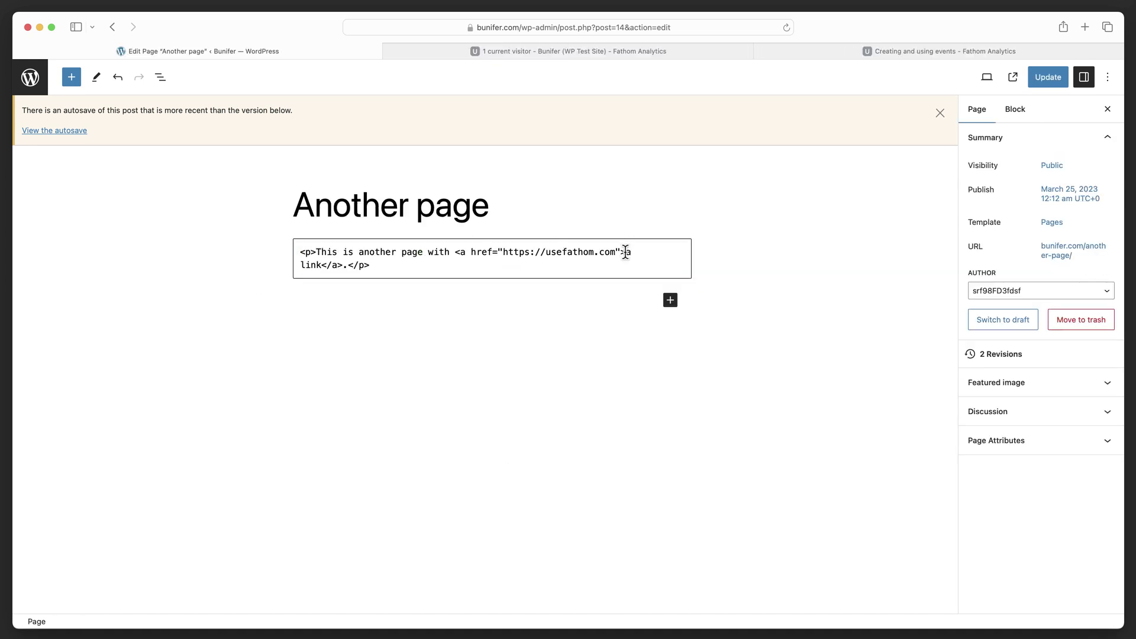
click(620, 254)
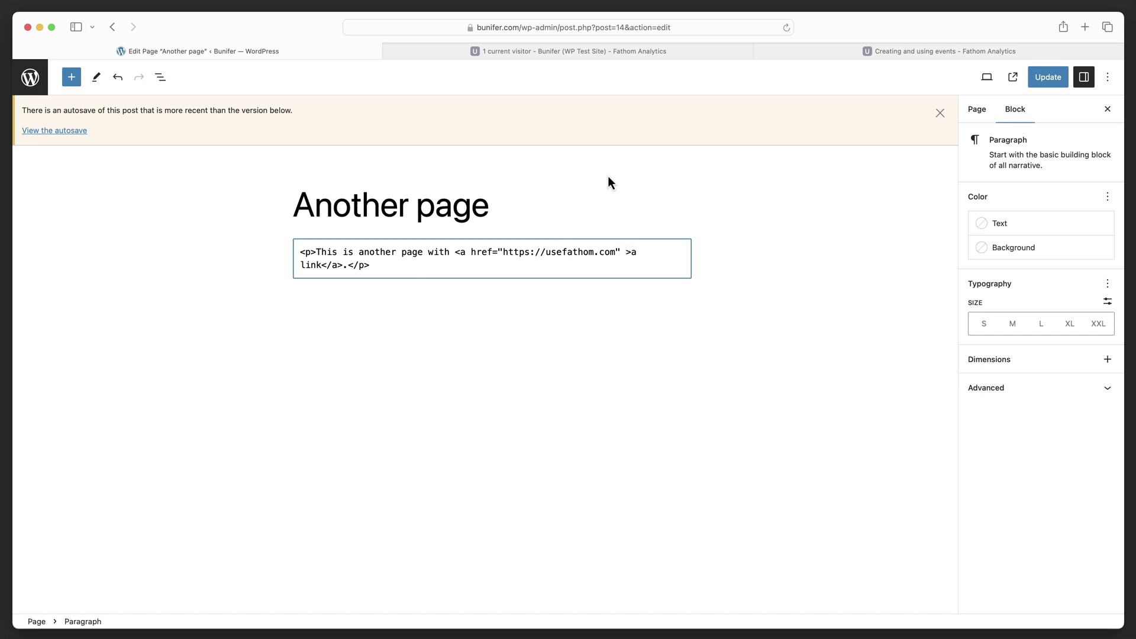
text(onclick="fathom.trackEvent('button click');")
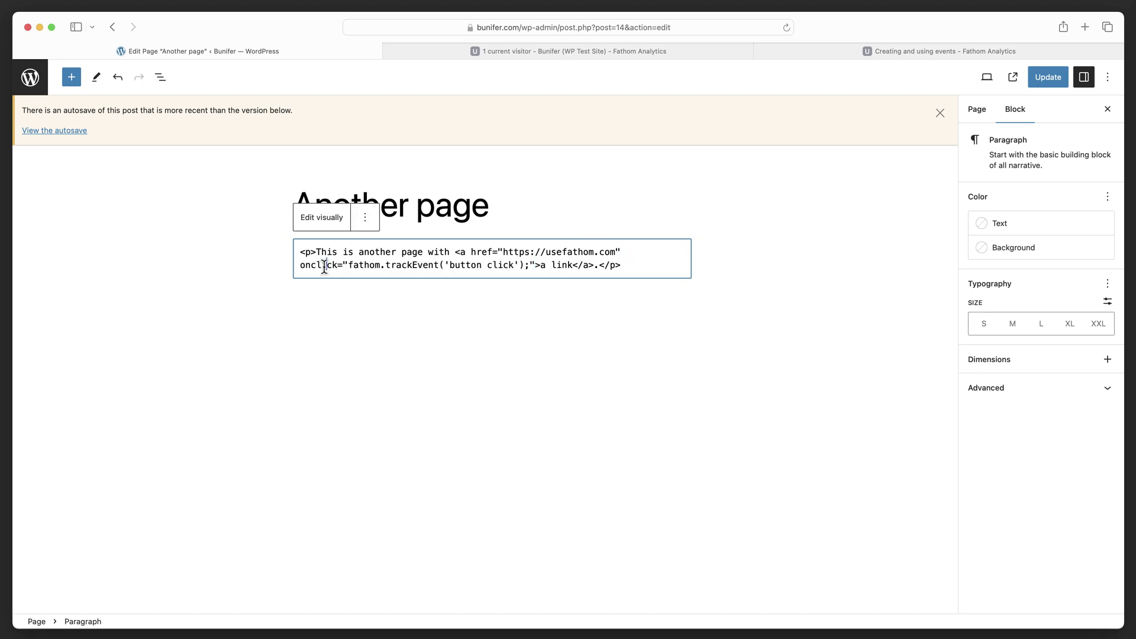
Step: Set the link's tracked event name to 'button-click'
drag(299, 265, 451, 265)
click(346, 265)
click(517, 264)
drag(450, 265, 516, 265)
text(an event)
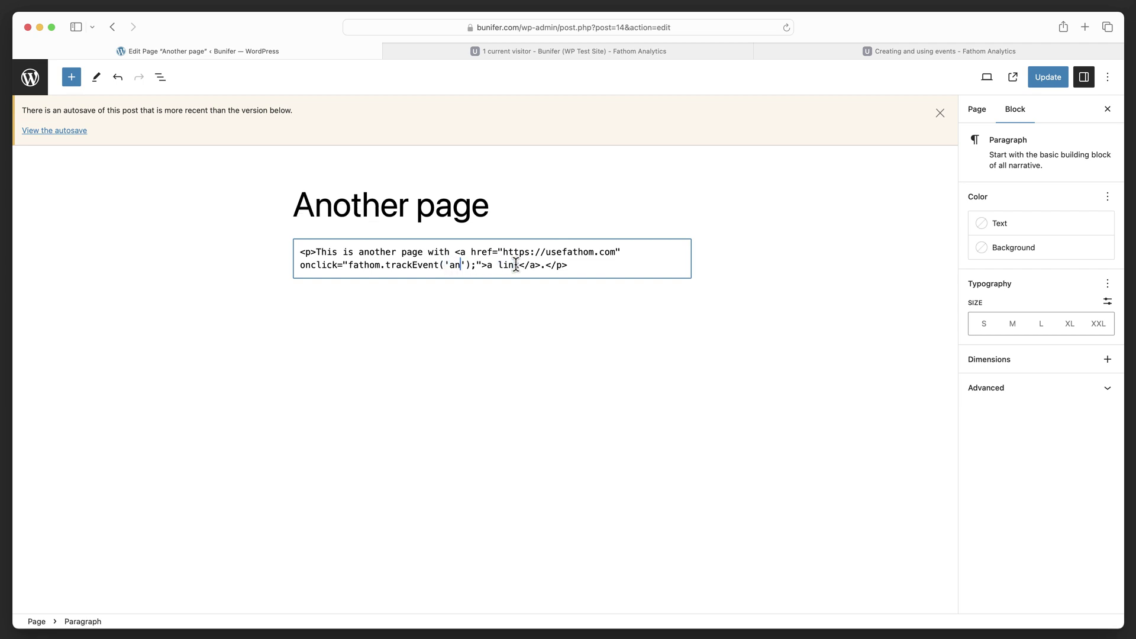
key(alt+shift+Left)
key(alt+shift+Left)
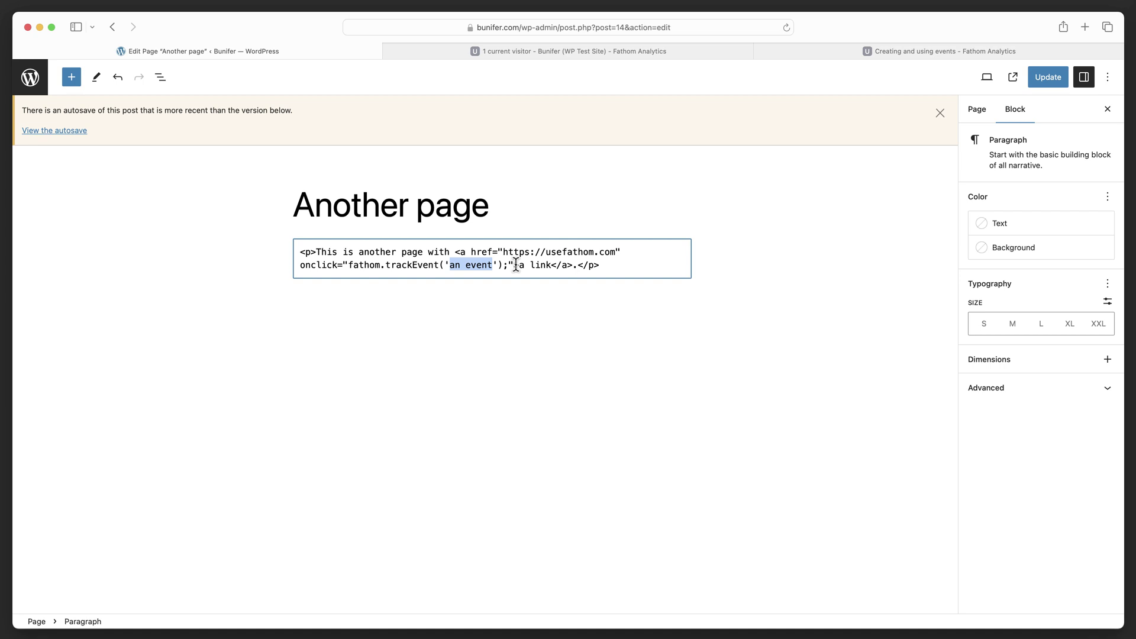
text(link to Fathom)
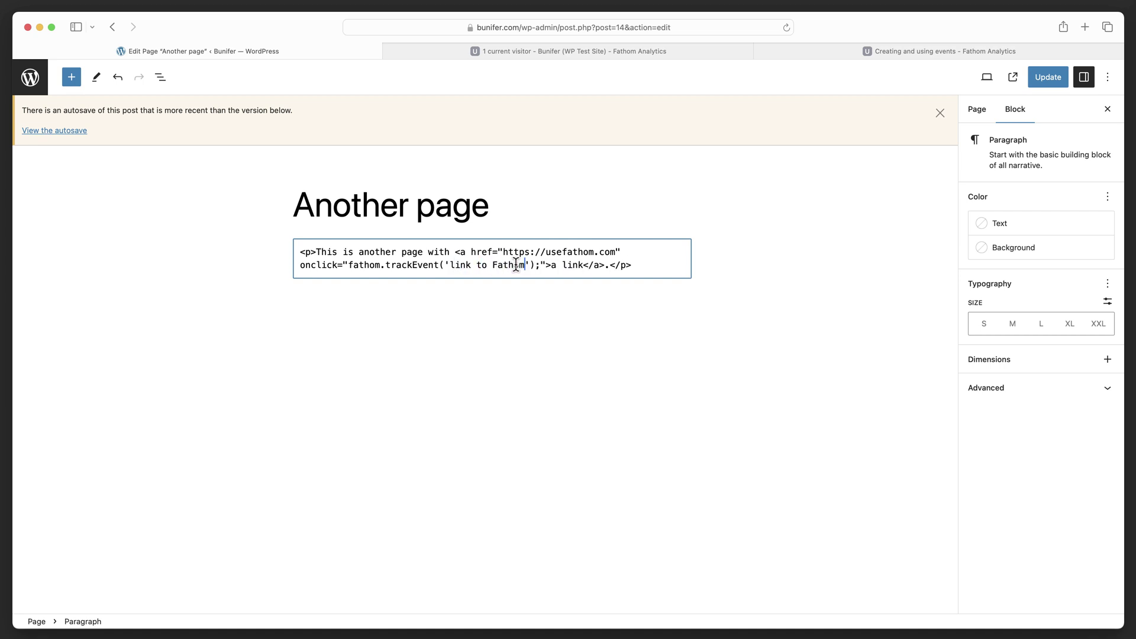
key(alt+shift+Left)
key(alt+shift+Left)
key(alt+shift+Left)
text(button-)
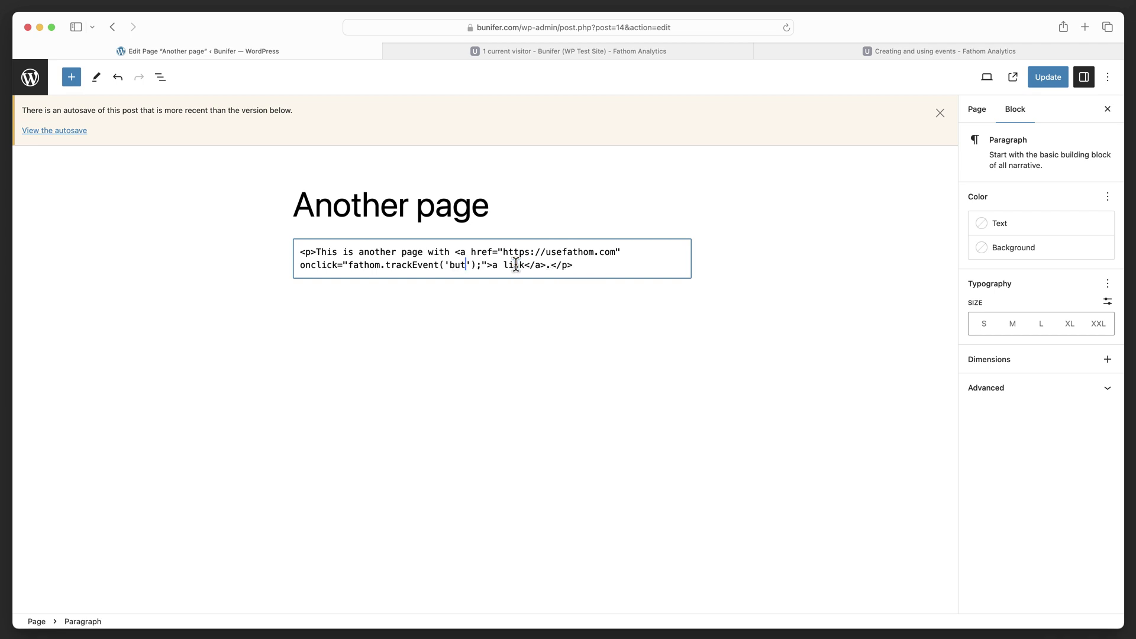
text(click)
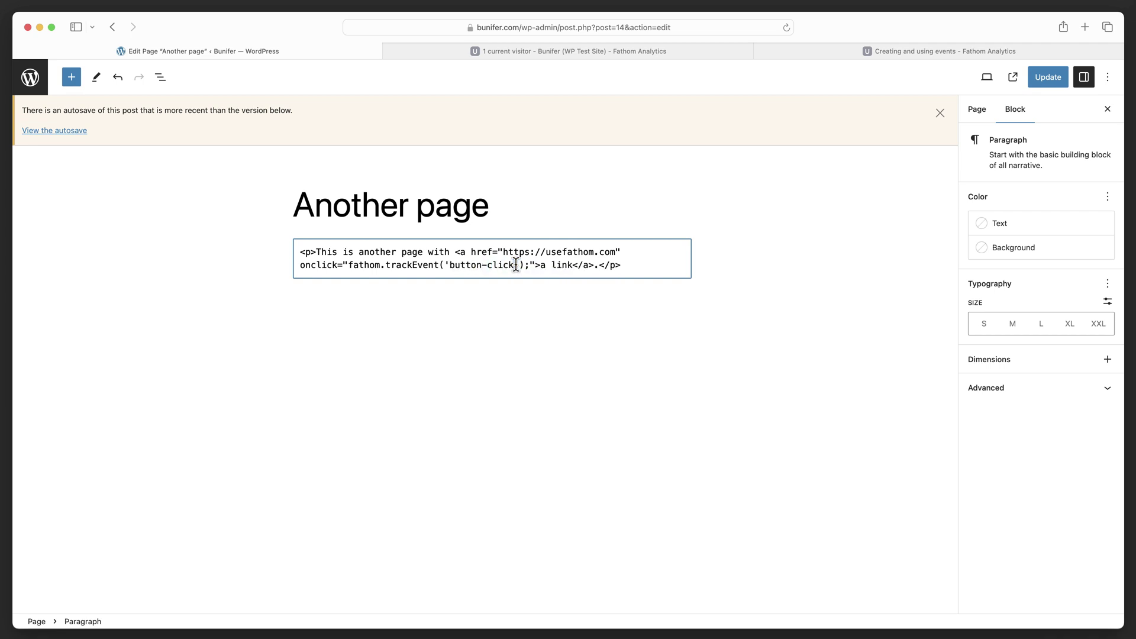
Step: Update Another page, view it live, and follow its link to usefathom.com
click(1048, 78)
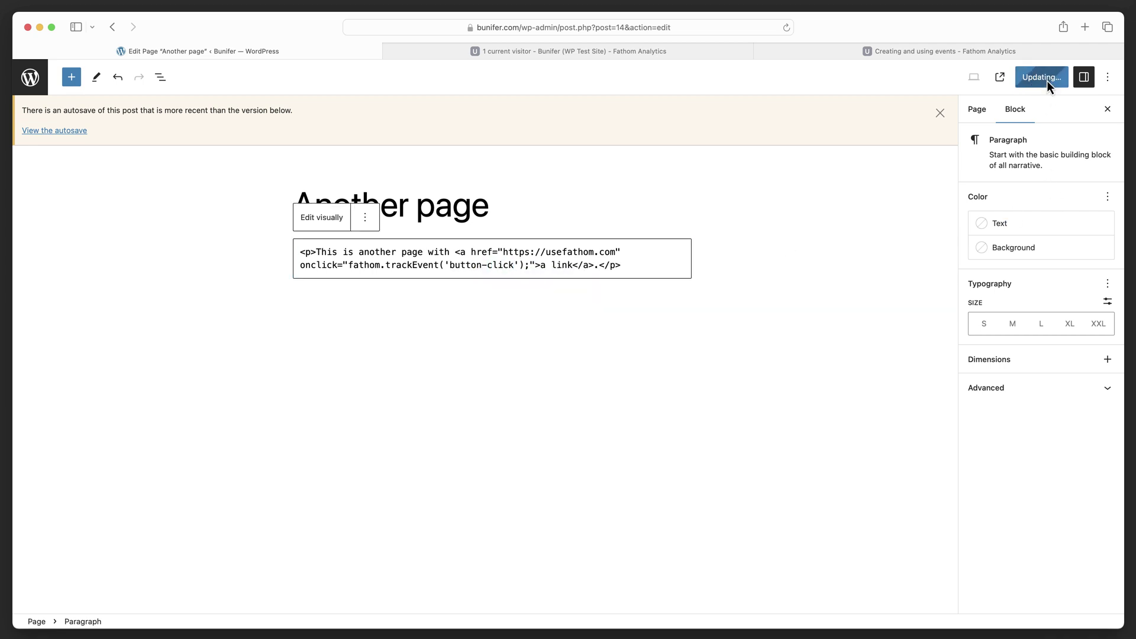
click(1013, 77)
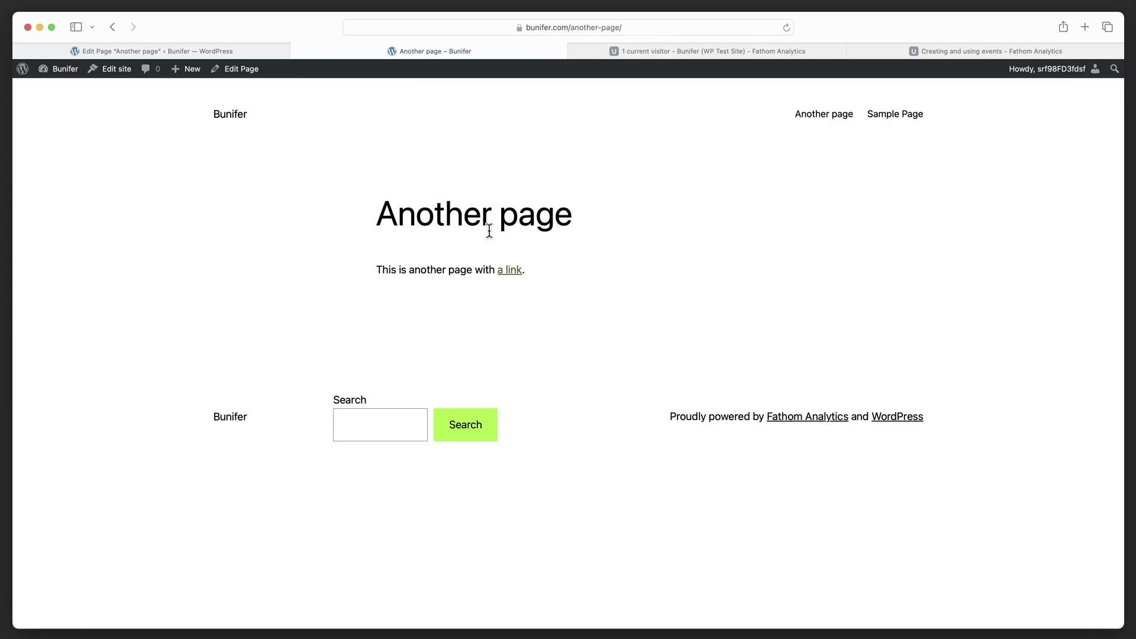
click(509, 273)
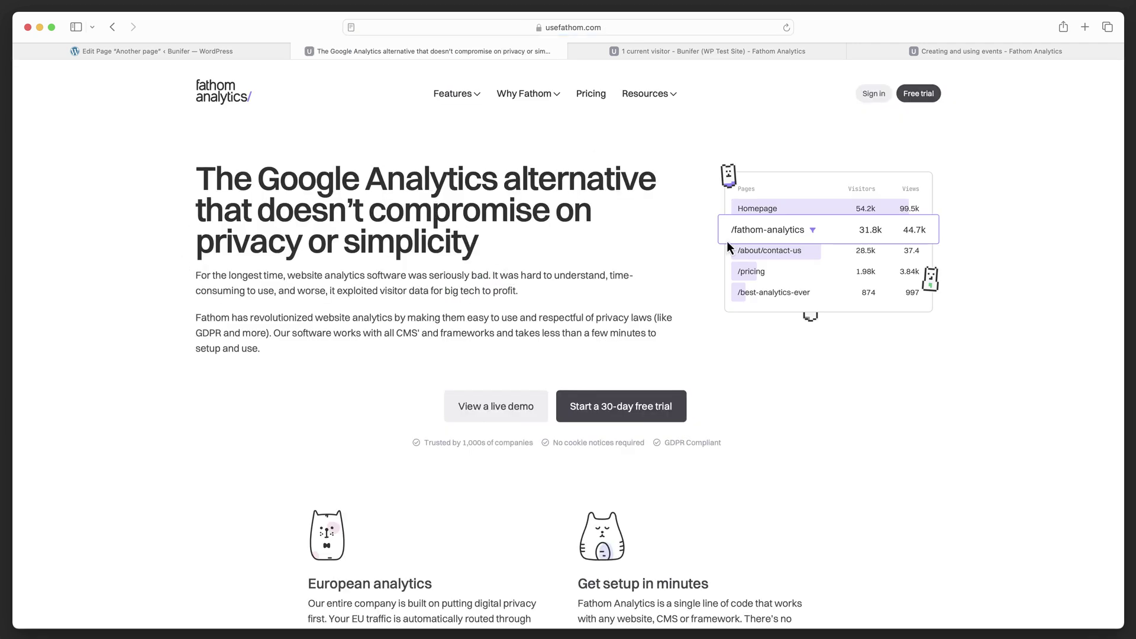
Step: Reload the Fathom dashboard to see button-click logged with 1 completion at 12.5%, then return to Nova
click(673, 50)
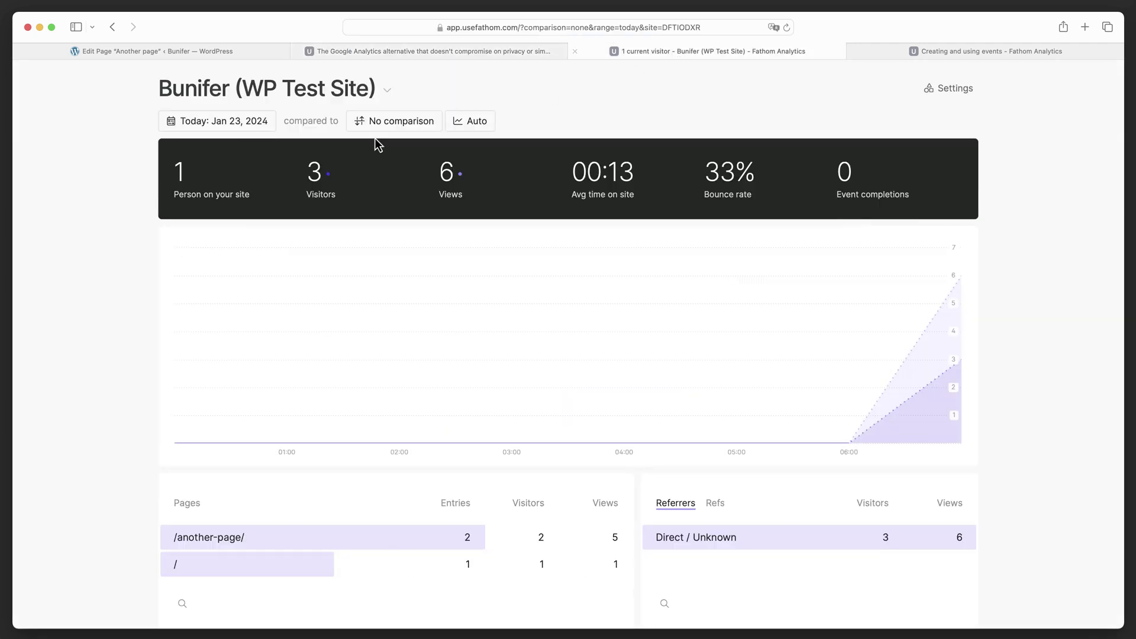
key(super+r)
scroll(63, 318, down, 10)
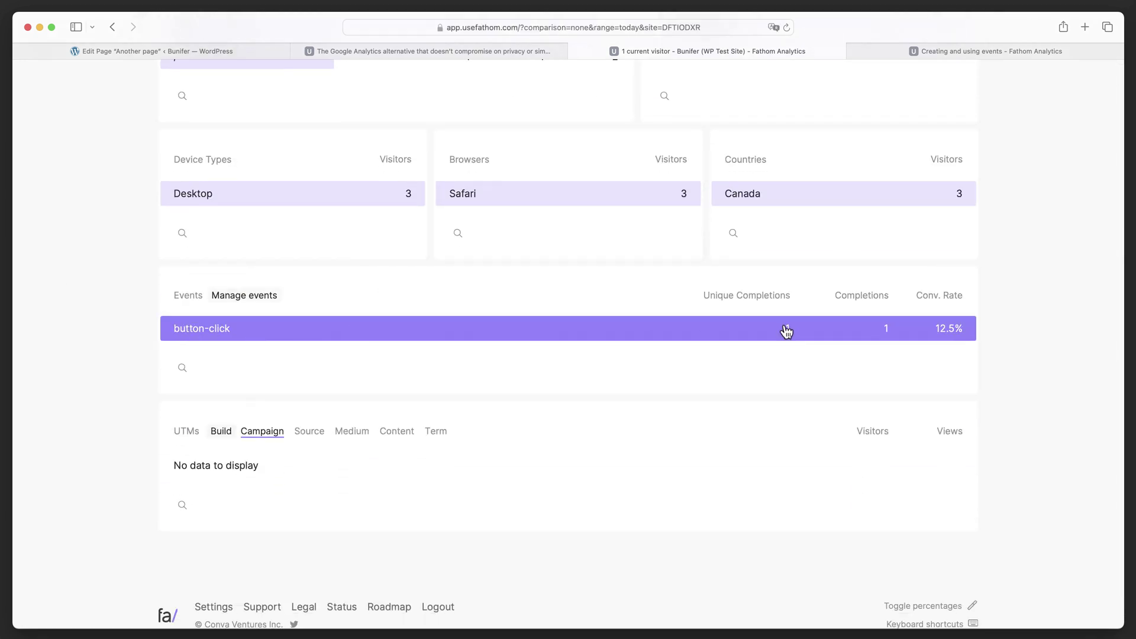
mouse_move(760, 320)
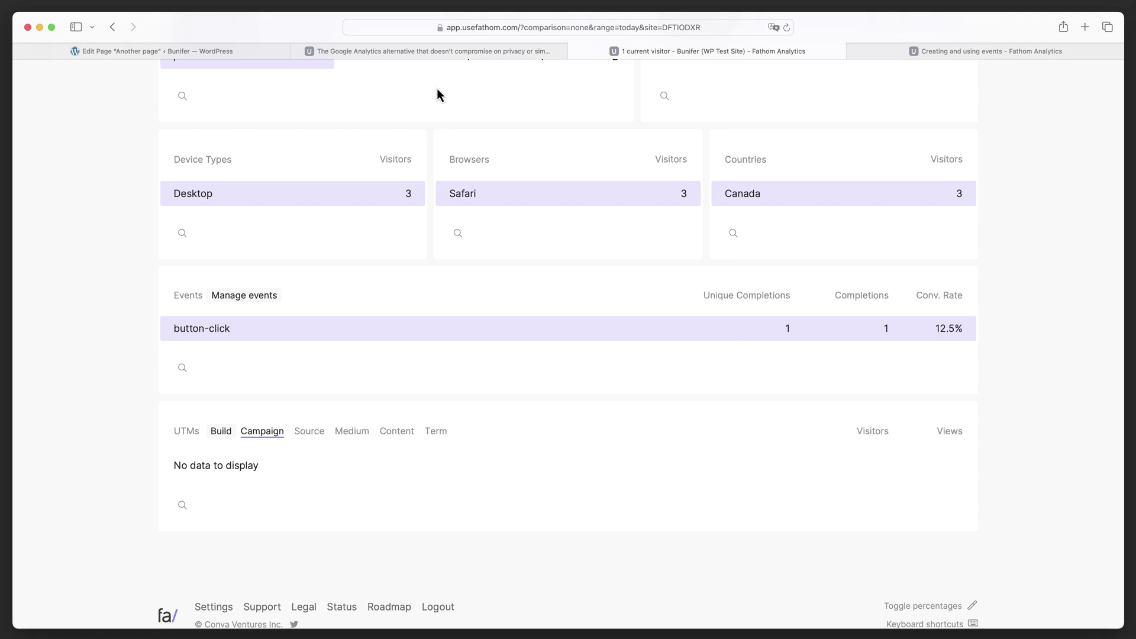
key(super+Tab)
Step: Add onclick="fathom.trackEvent('button-click');" to the link tag in events.html
click(107, 240)
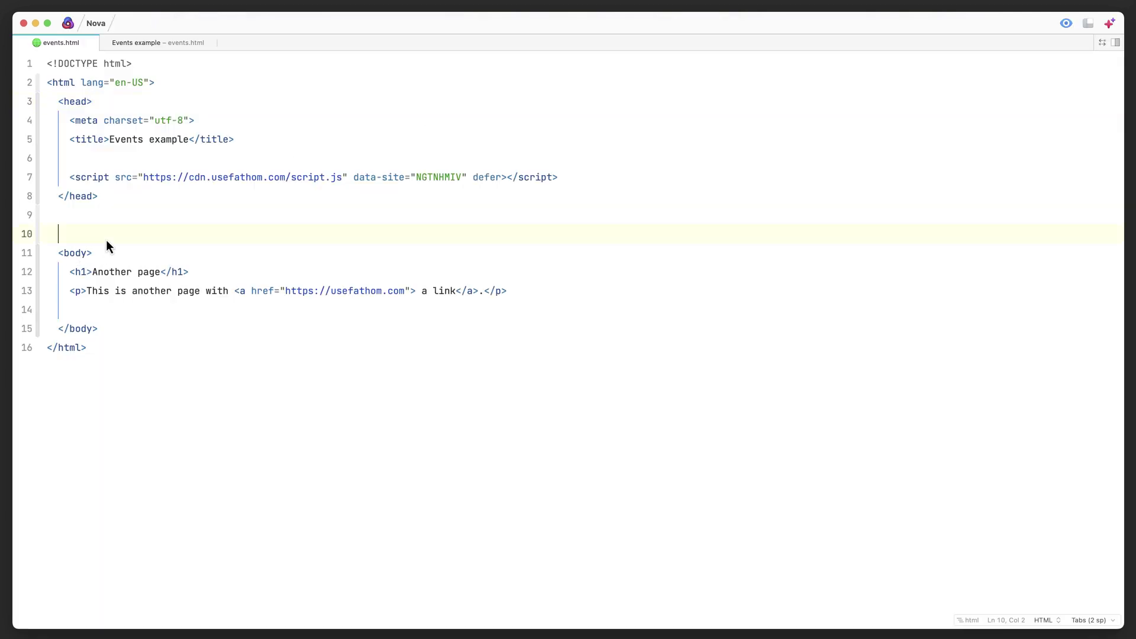
click(408, 289)
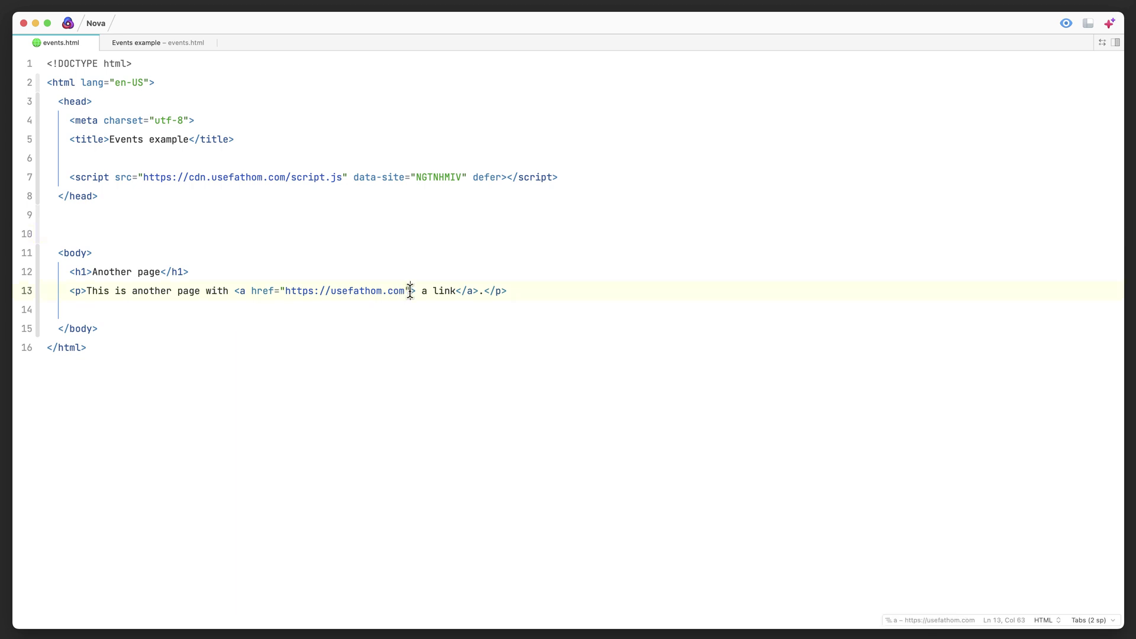
text(onclick="fathom.trackEvent('button-click');")
click(414, 289)
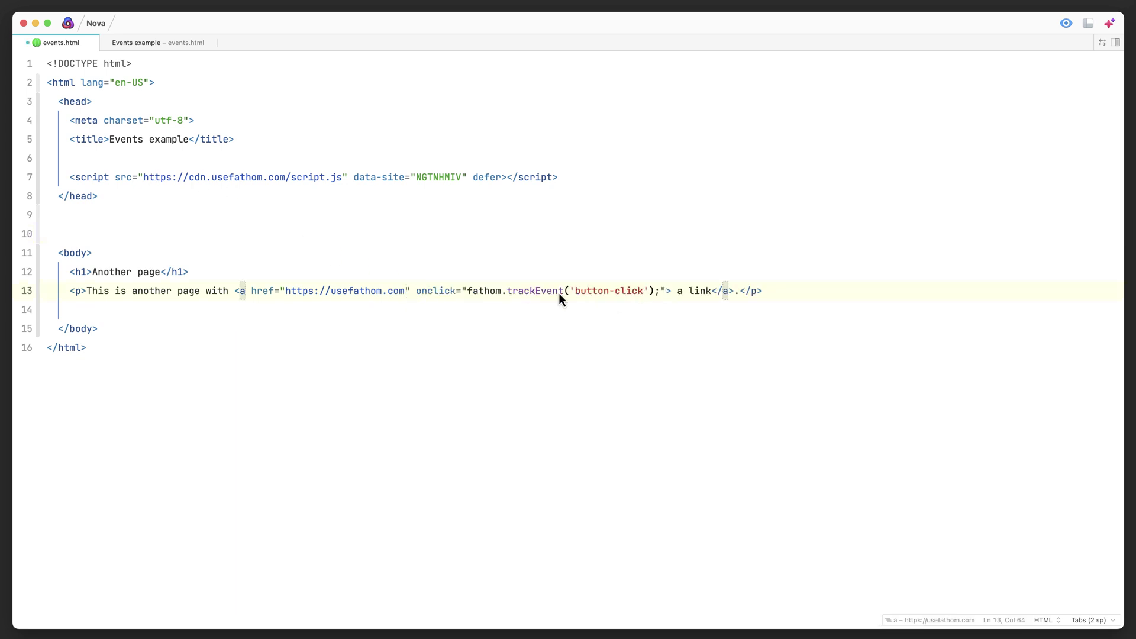
Step: Compare it against the onclick example in the Fathom events documentation
key(super+Tab)
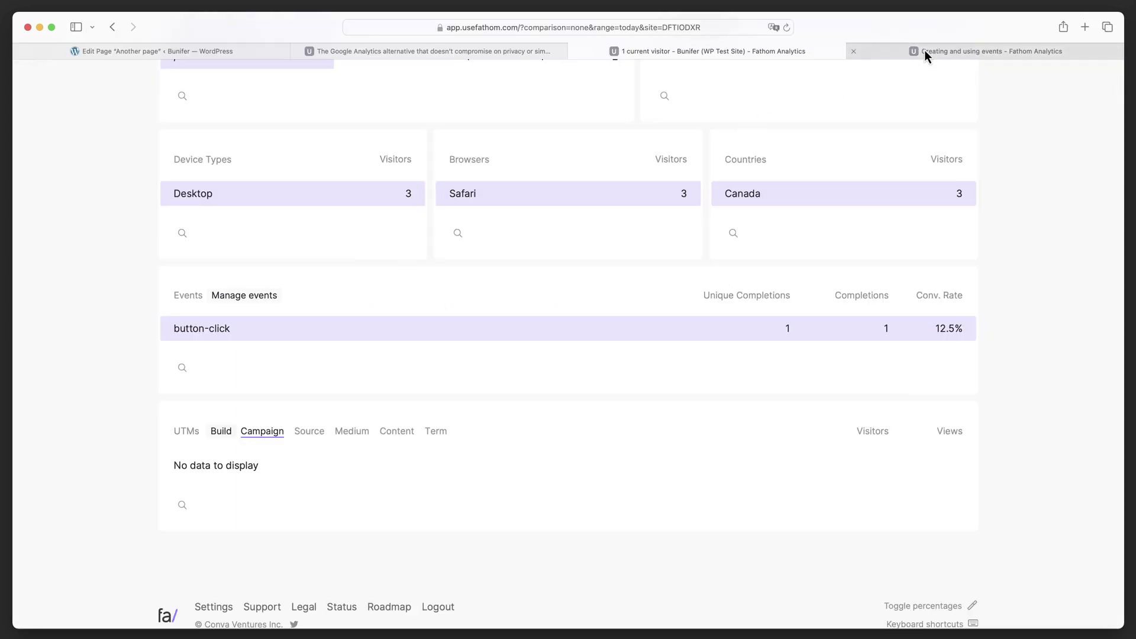
click(924, 50)
scroll(545, 254, up, 10)
scroll(527, 286, down, 8)
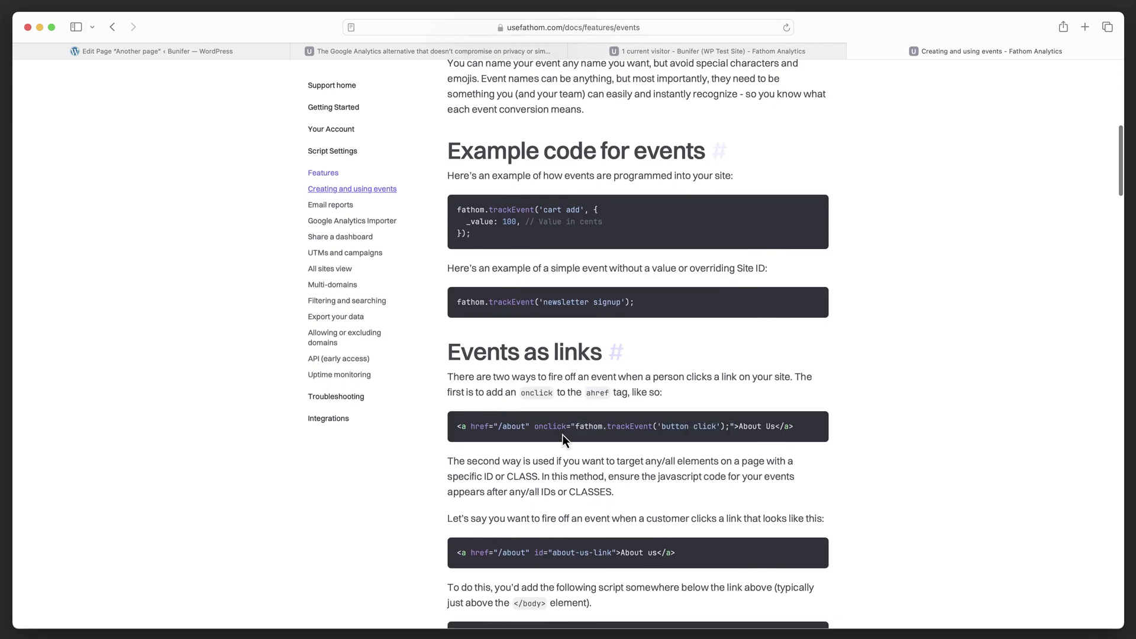
drag(534, 428, 734, 425)
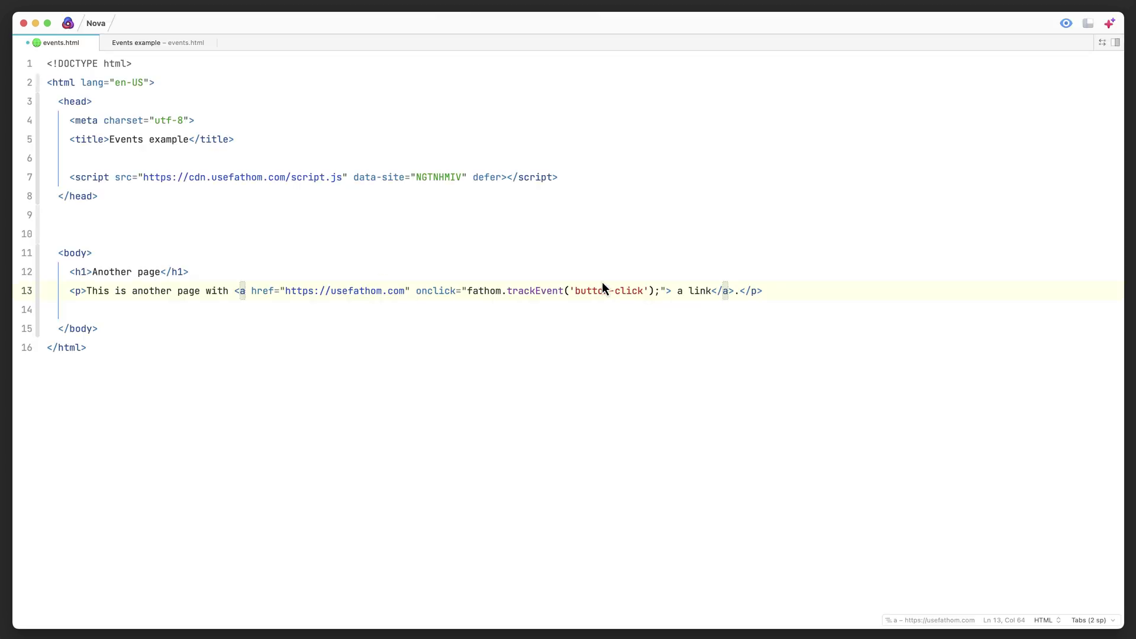
Step: Preview the rendered events.html page and bring up the link's context menu
click(609, 290)
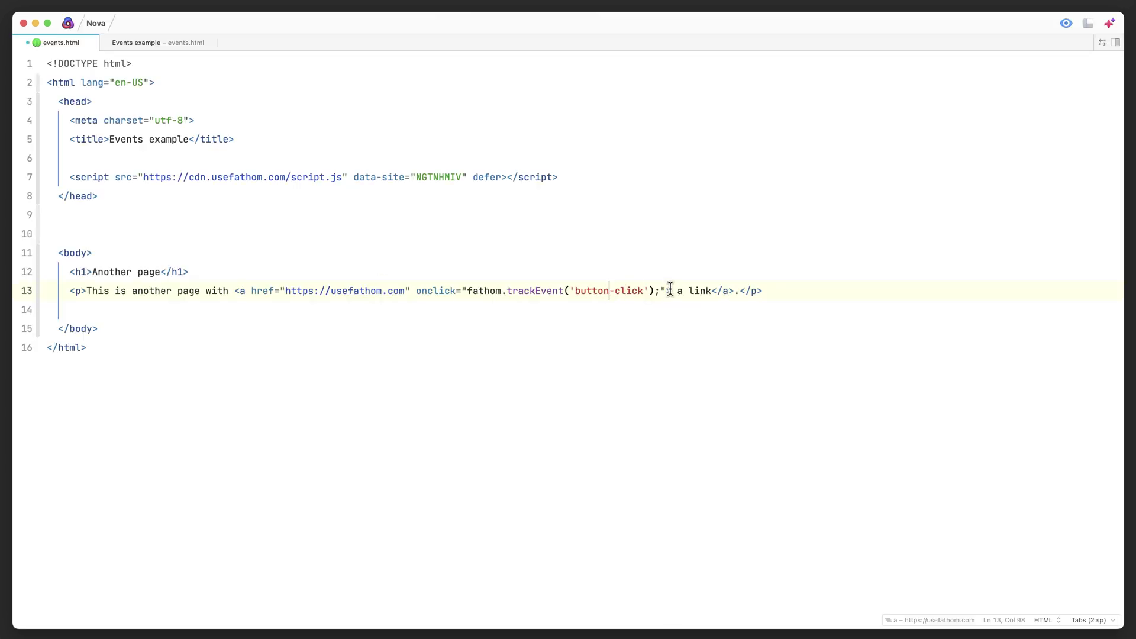
click(180, 45)
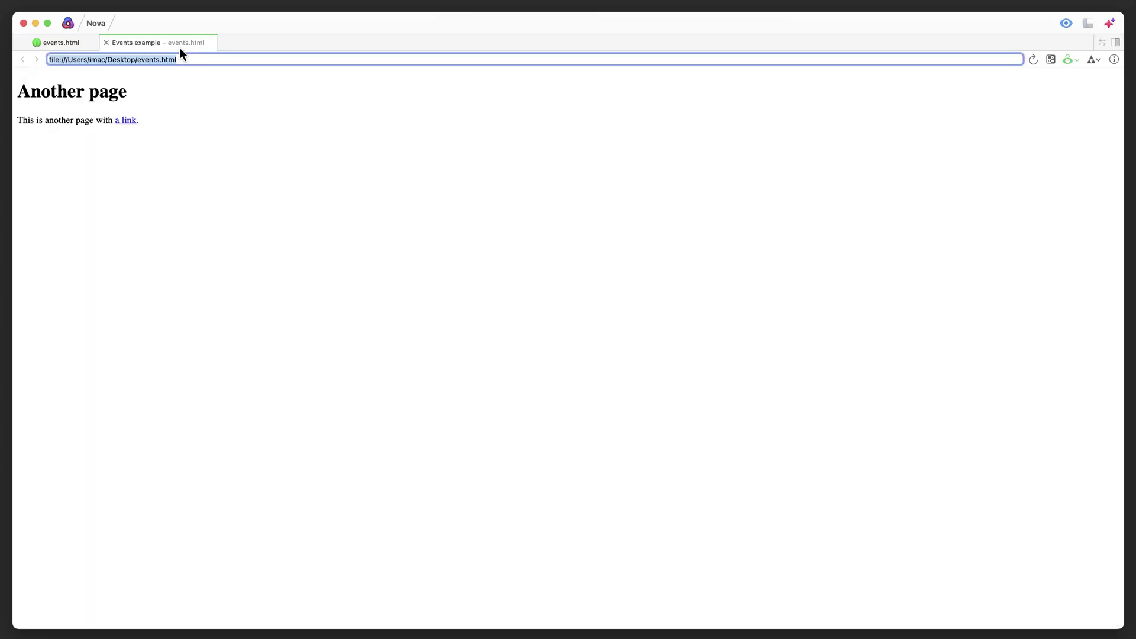
right_click(127, 123)
Step: Inspect the preview's link element, then close the preview and Web Inspector
click(180, 207)
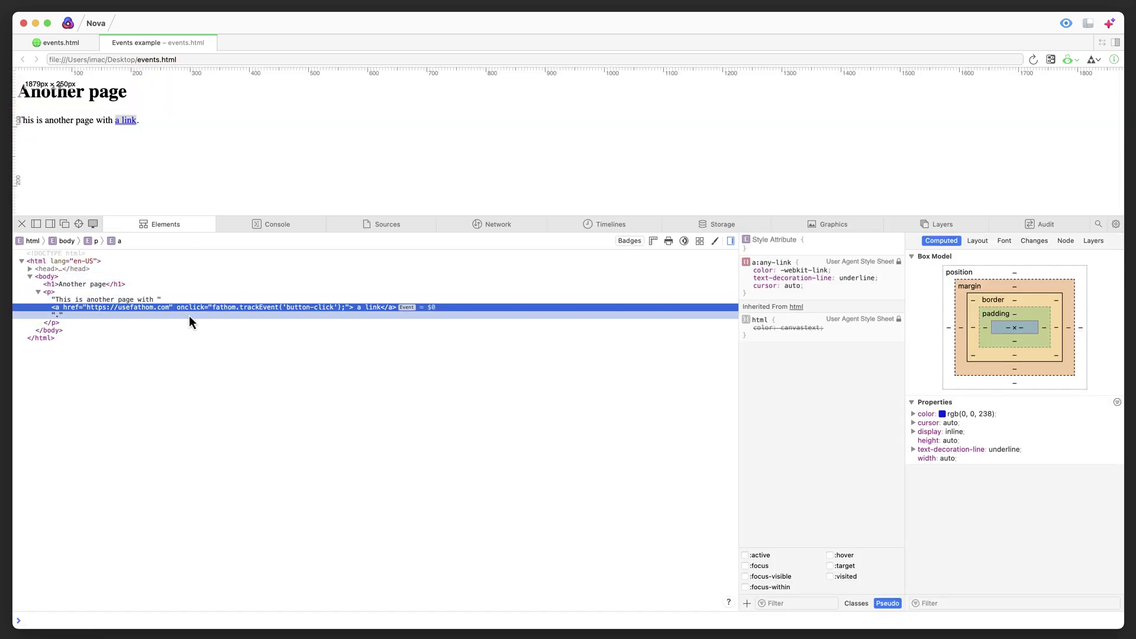
key(super+w)
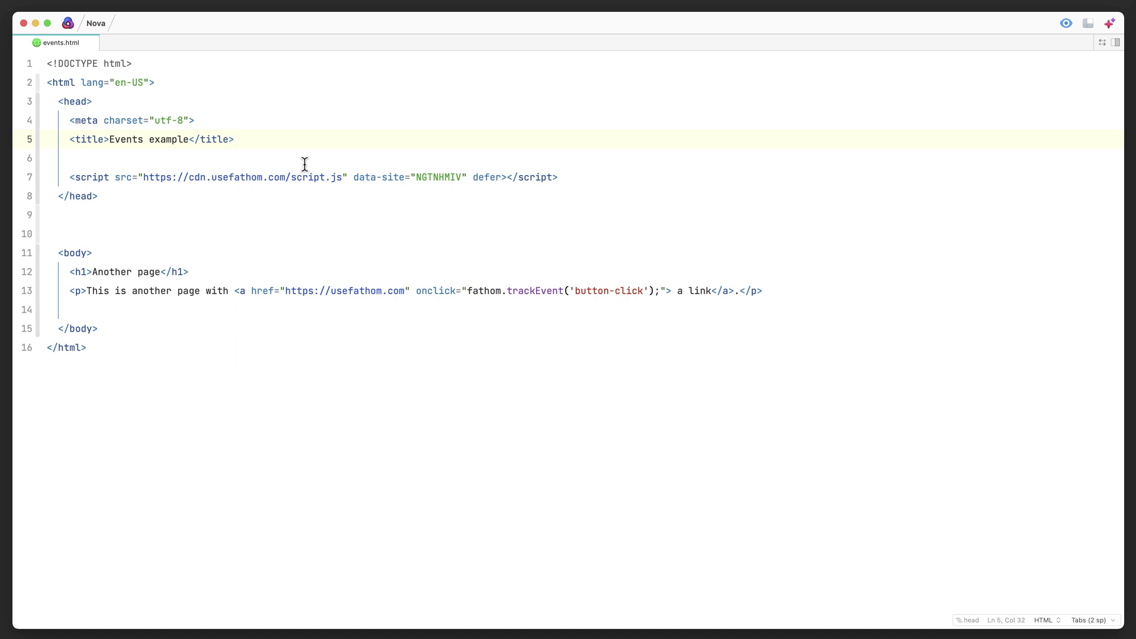
Step: Paste the email form block into the body and the onsubmit tracking attribute into its form tag
click(148, 310)
text(<form method="post">   <input type="text" value="email">   <button type="submit">Submit</button> </form>)
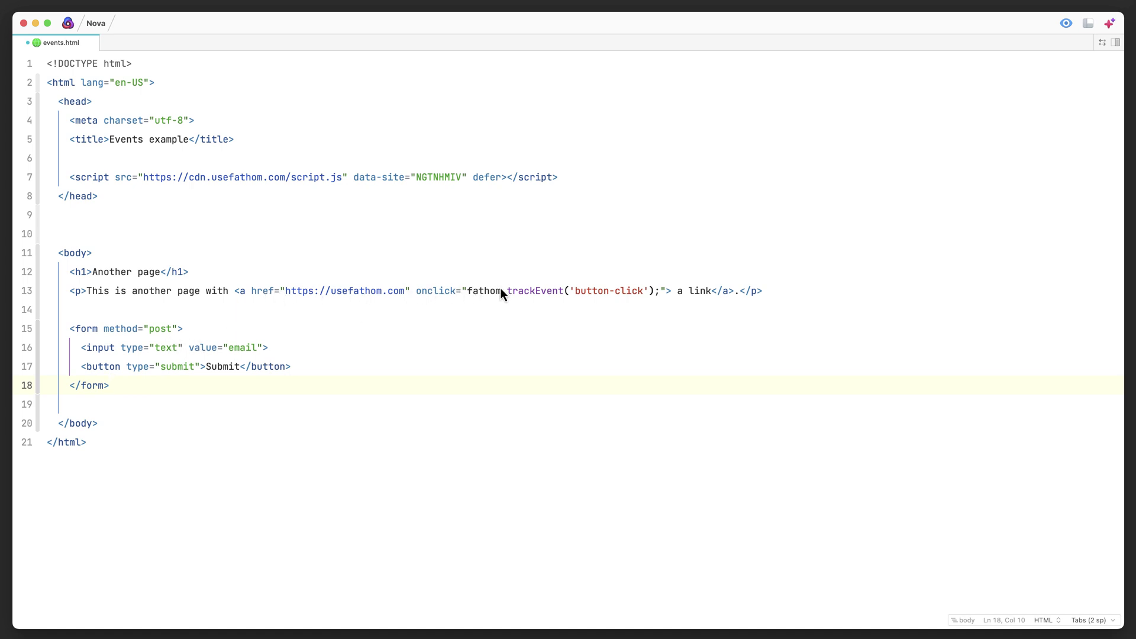
click(178, 329)
text(onsubmit="fathom.trackEvent('form submit');")
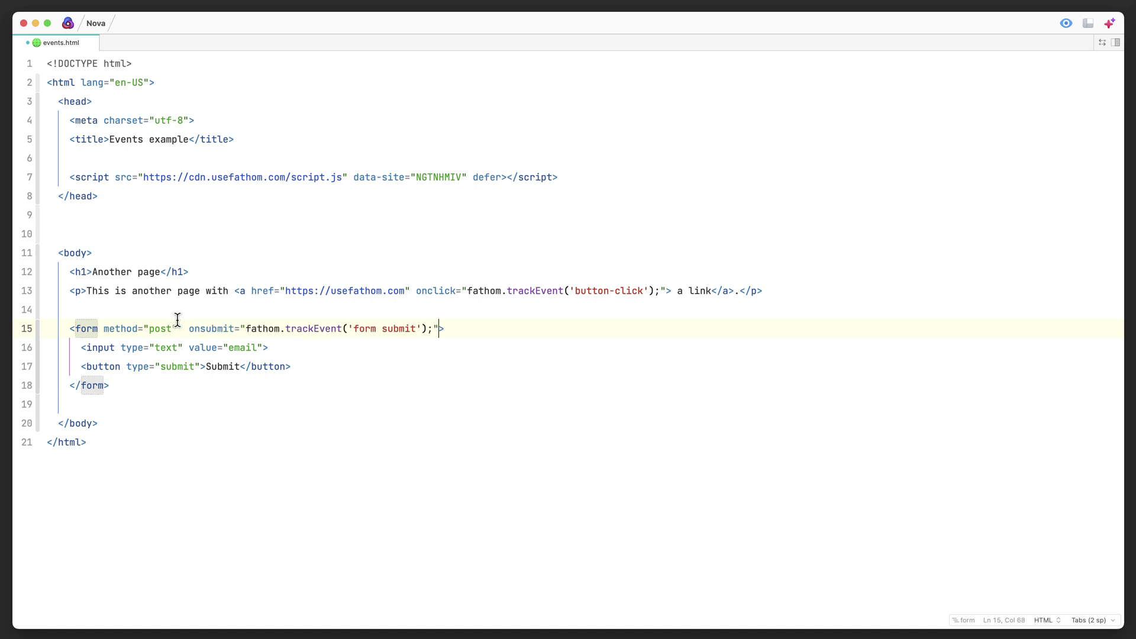
Step: Set the form's onsubmit event name to 'form submit'
click(201, 310)
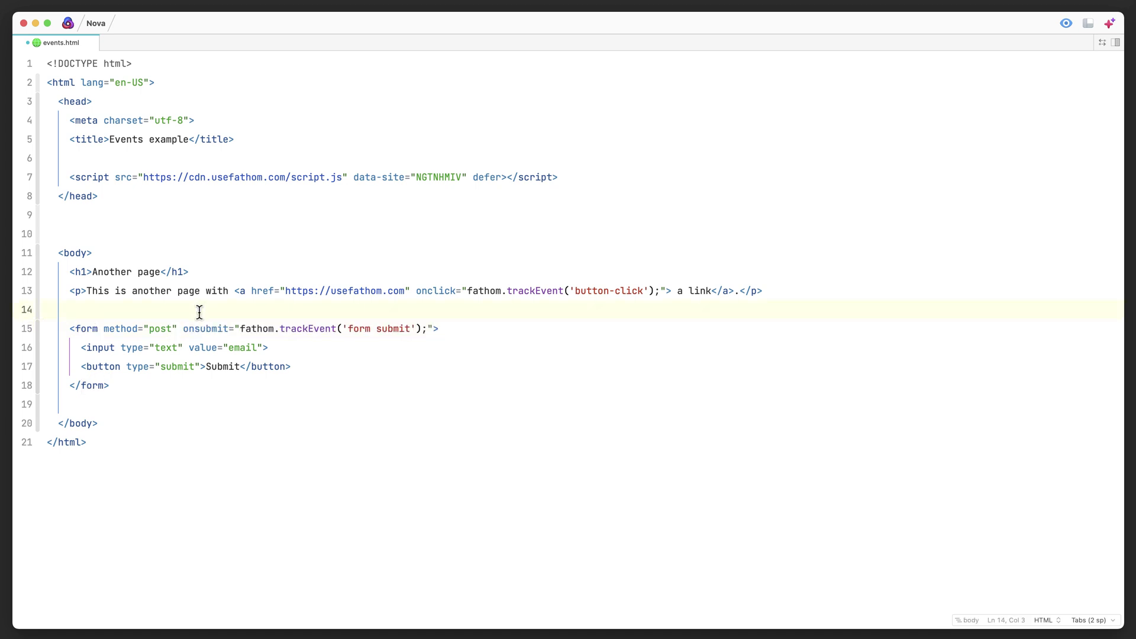
click(195, 329)
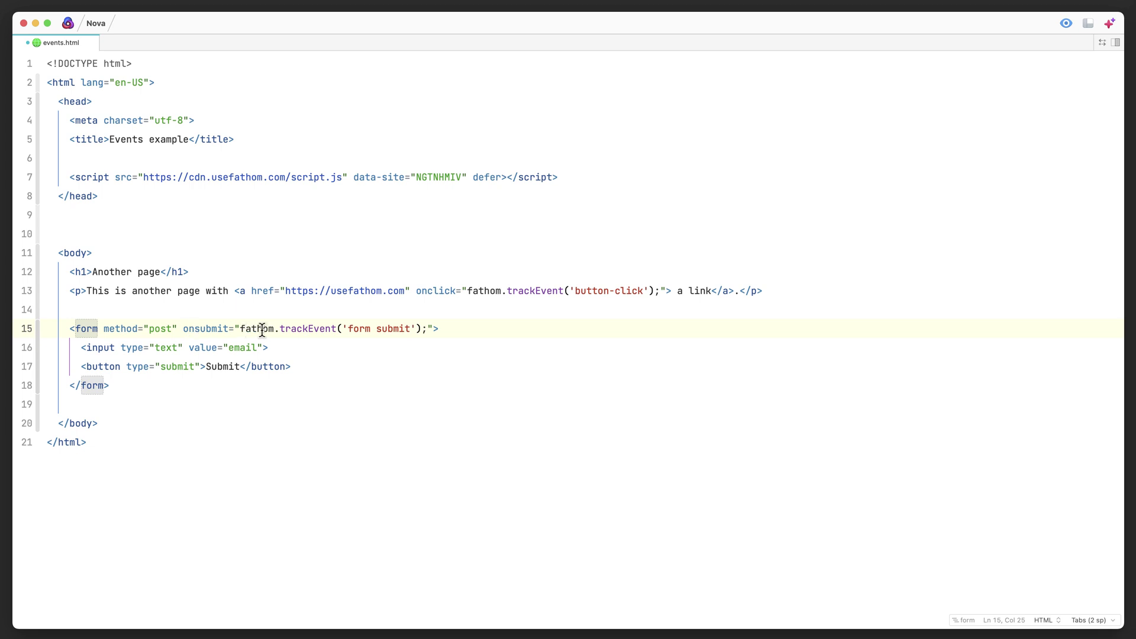
click(261, 329)
click(315, 329)
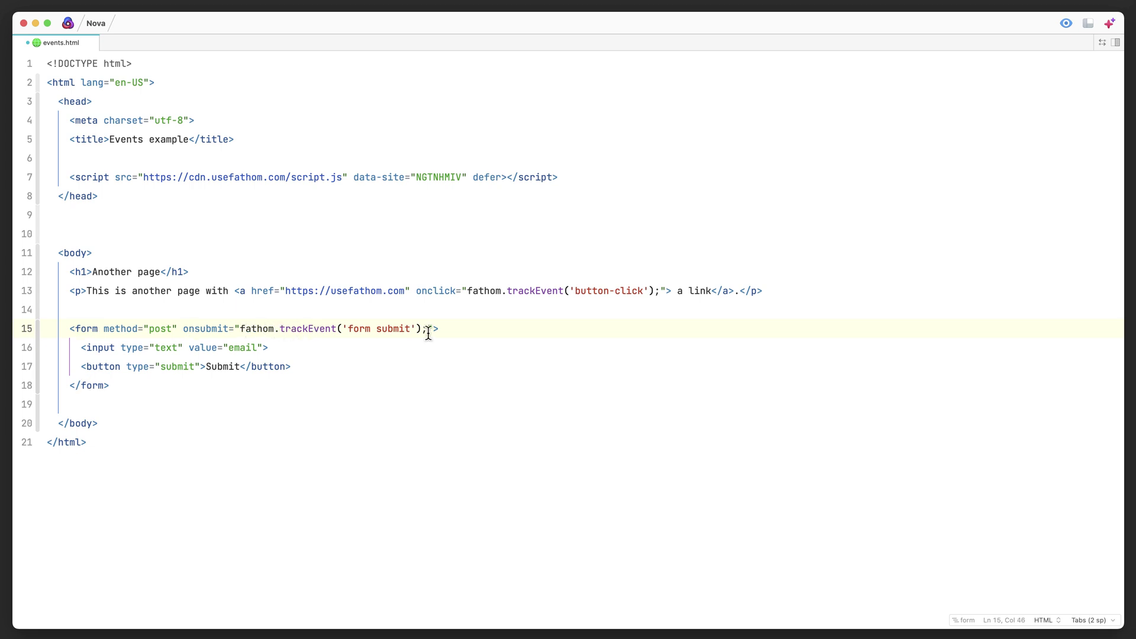
drag(412, 329, 354, 331)
click(343, 329)
double_click(357, 328)
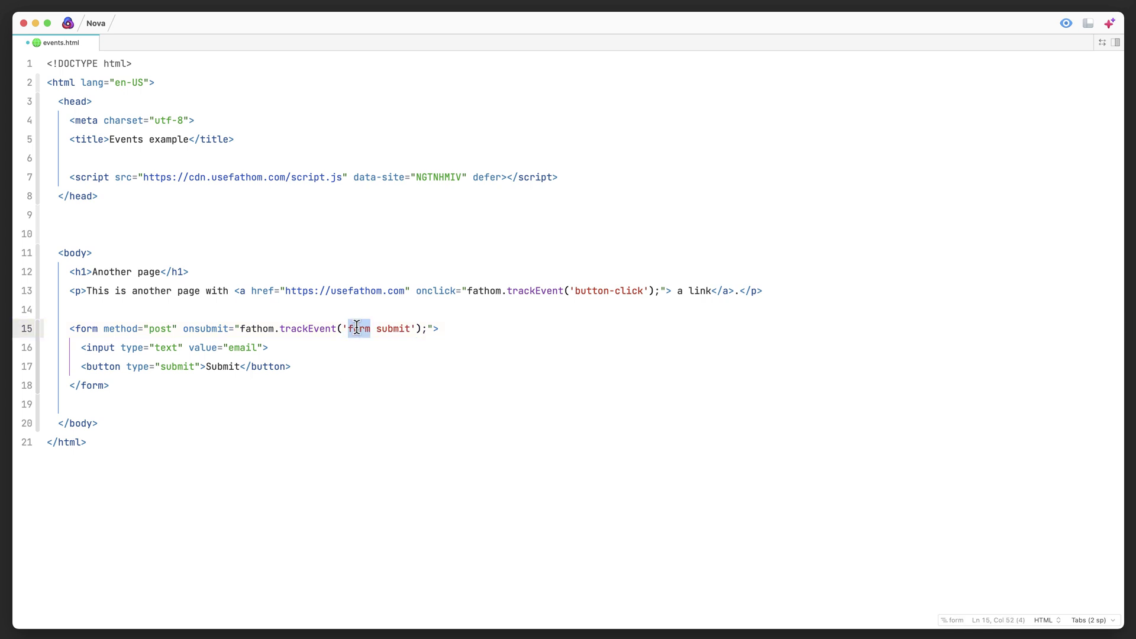
text(newsletter )
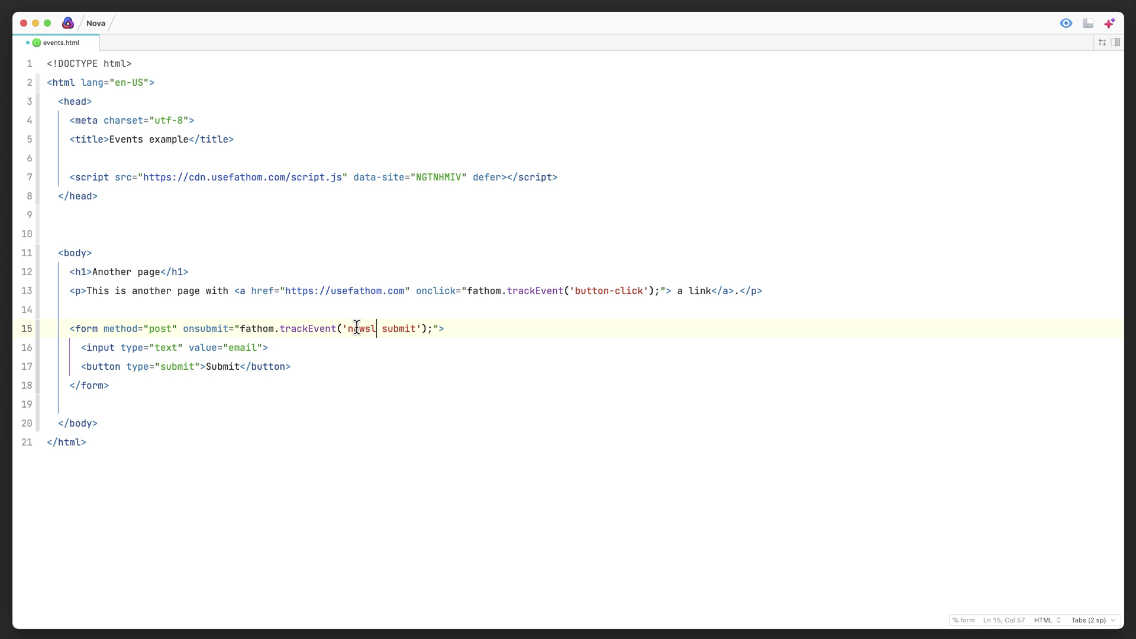
text(signup)
key(shift+alt+Right)
key(BackSpace)
key(shift+alt+Left)
key(shift+alt+Left)
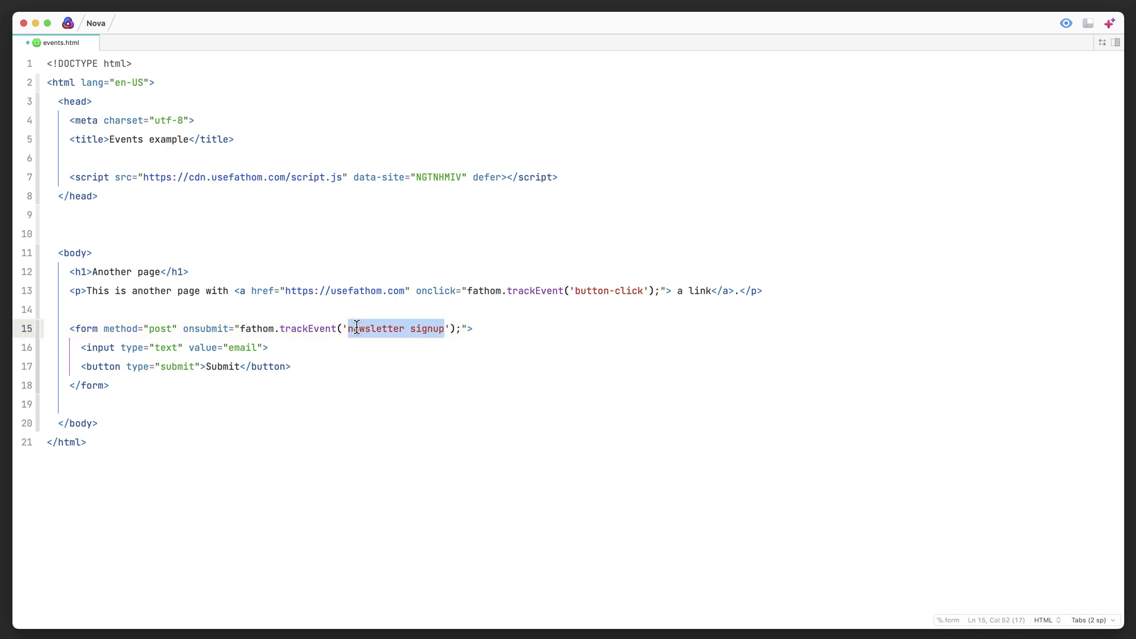
text(form submit)
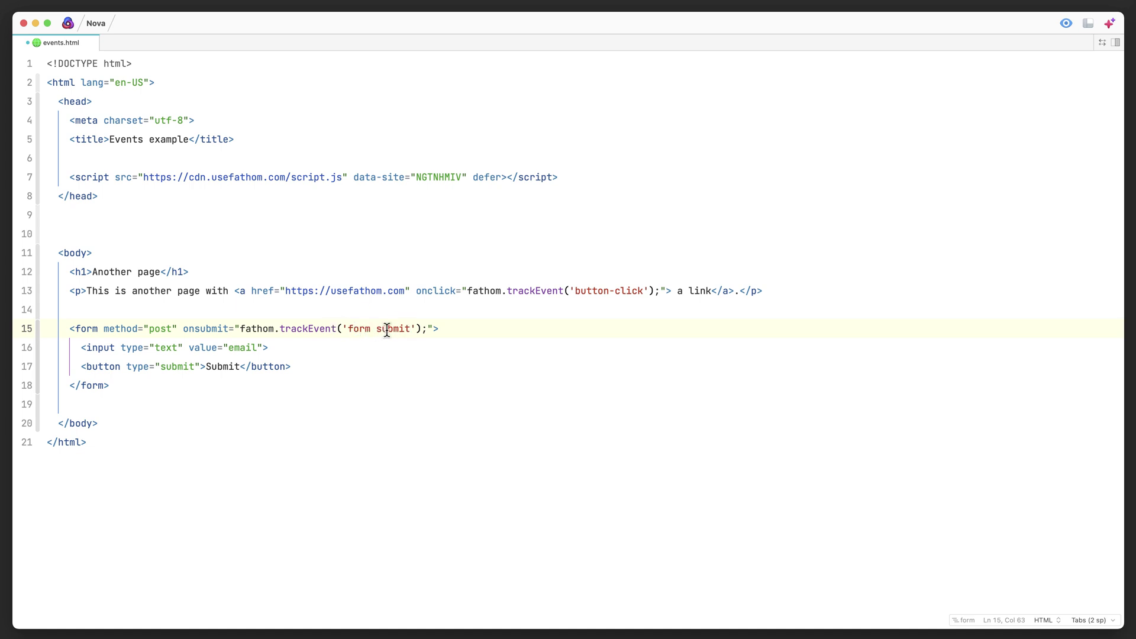
key(super+Tab)
Step: Check the Fathom Events panel, which still lists only button-click with one completion
click(203, 50)
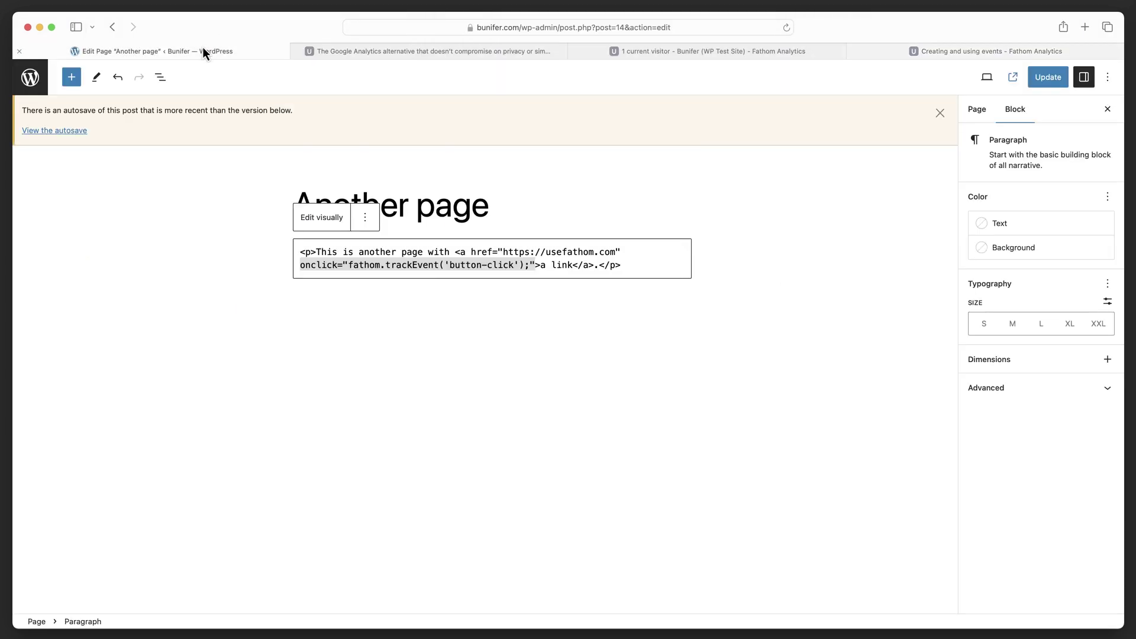
click(798, 50)
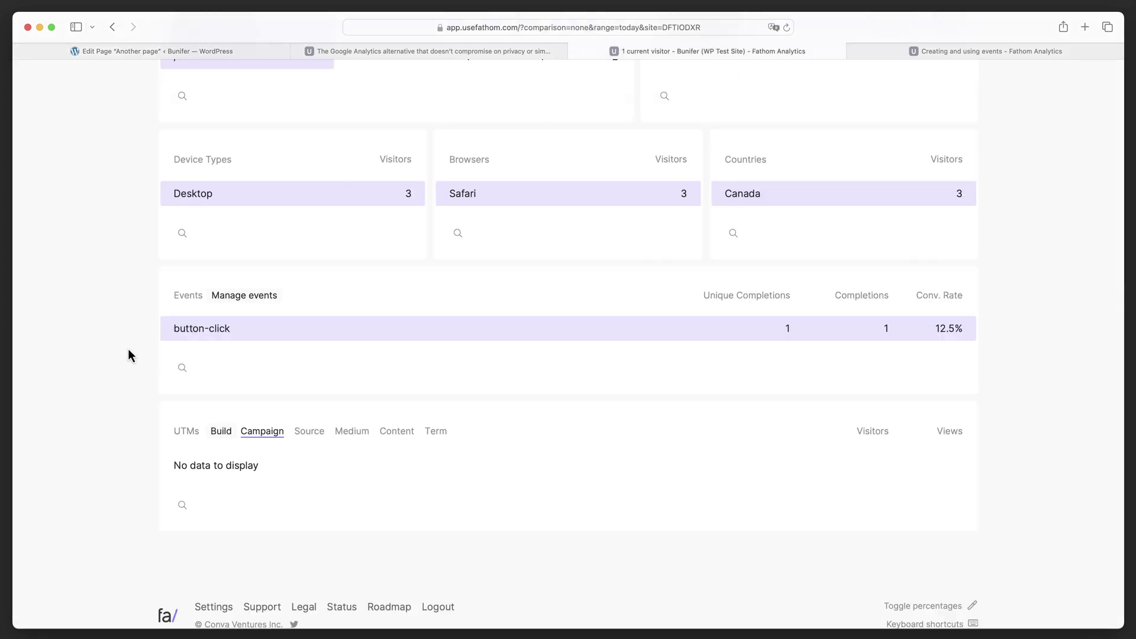
scroll(177, 327, up, 10)
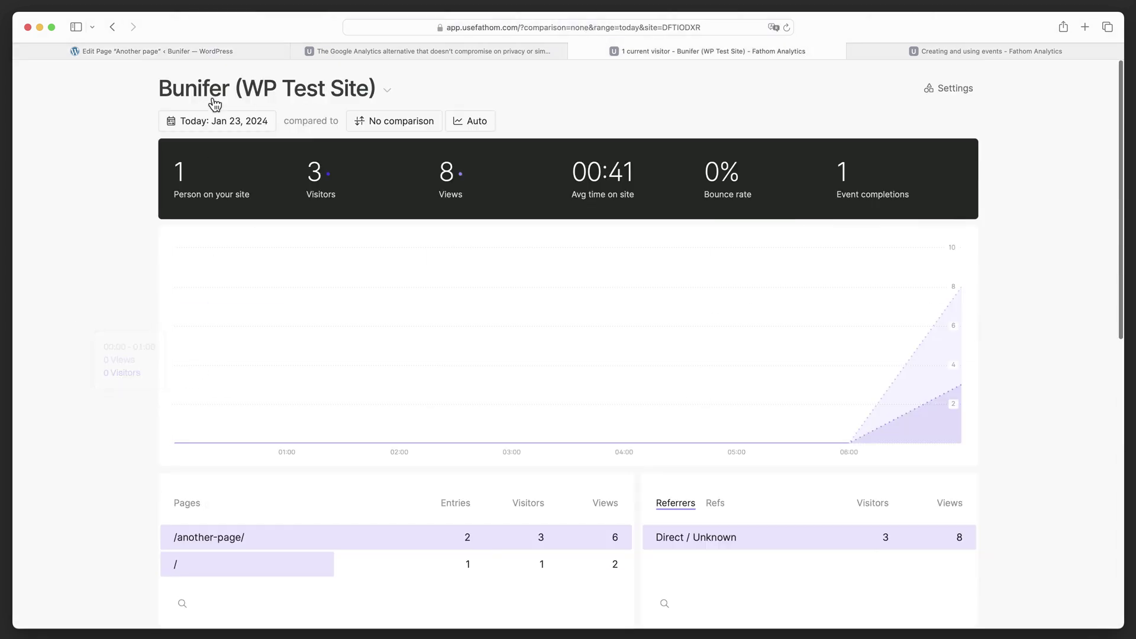
scroll(131, 407, down, 10)
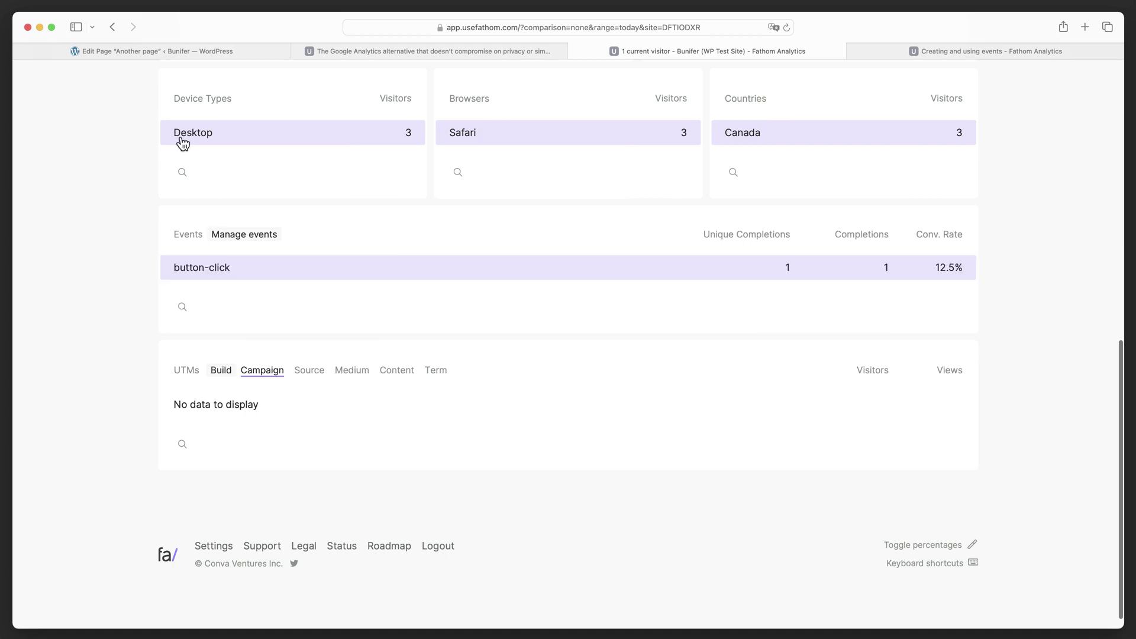
key(super+Tab)
drag(353, 328, 394, 330)
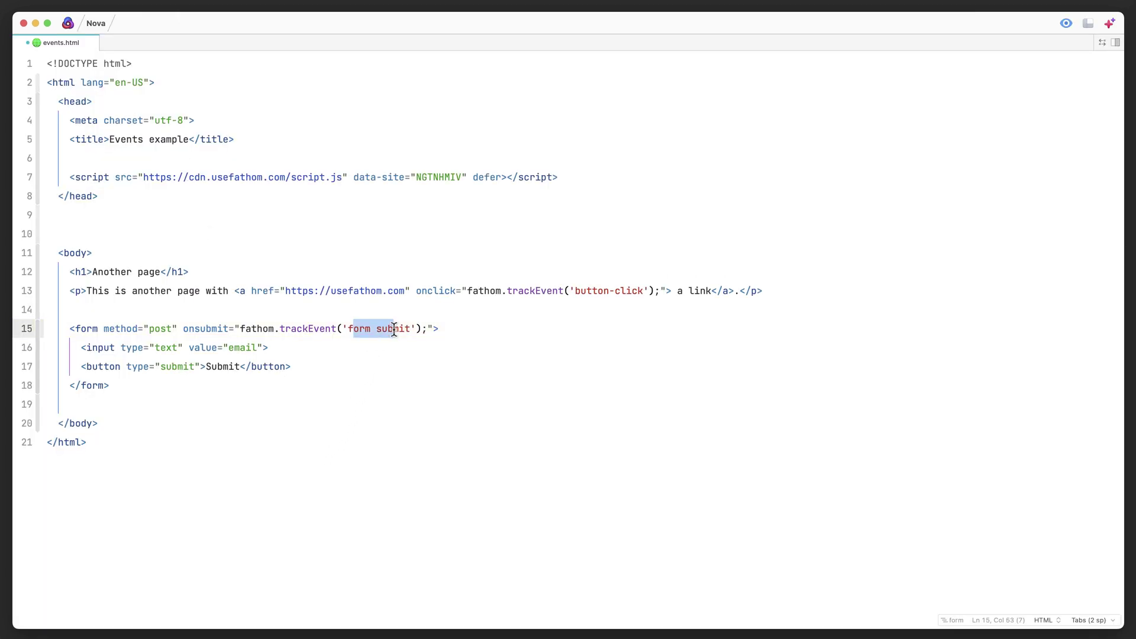
key(super+Tab)
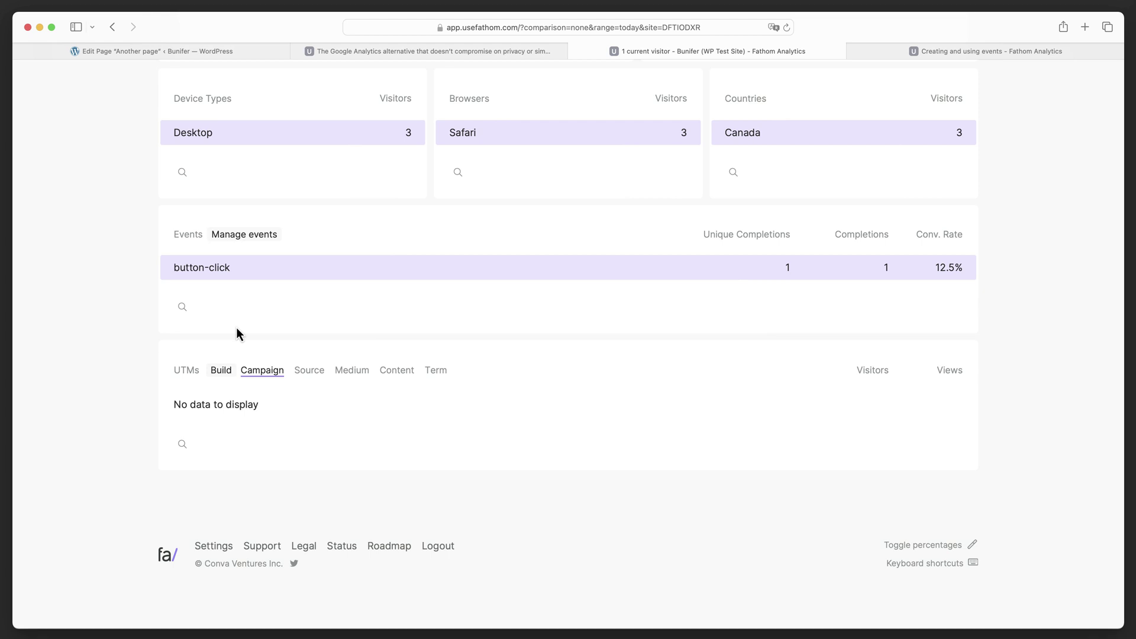
key(super+Tab)
Step: Paste a window load trackEvent script block just before the closing body tag
click(251, 313)
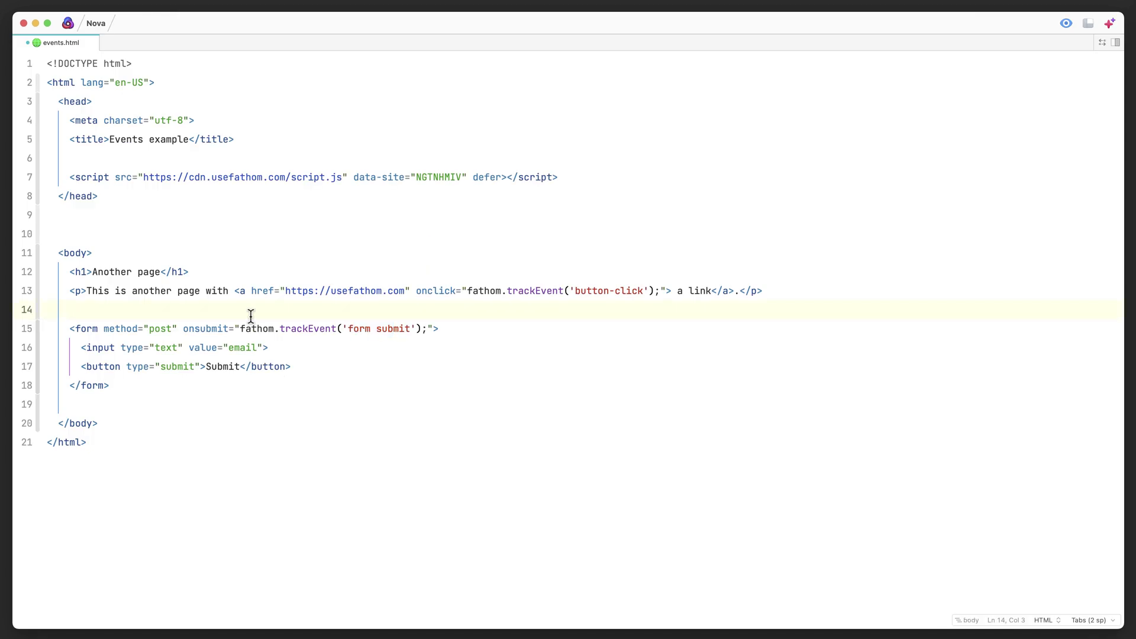
key(Down)
key(Down)
key(Down)
key(Down)
key(Down)
key(Return)
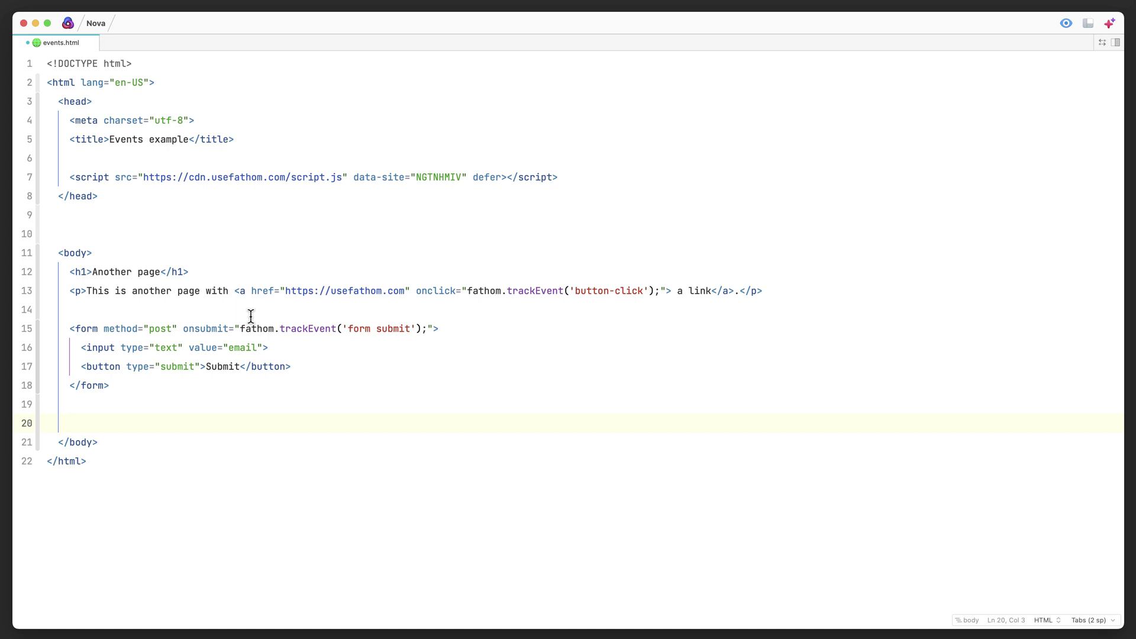
text(<script> window.addEventListener('load', (event) => { 	fathom.trackEvent('checkout completed'); }); </script>)
key(Up)
key(Up)
key(Up)
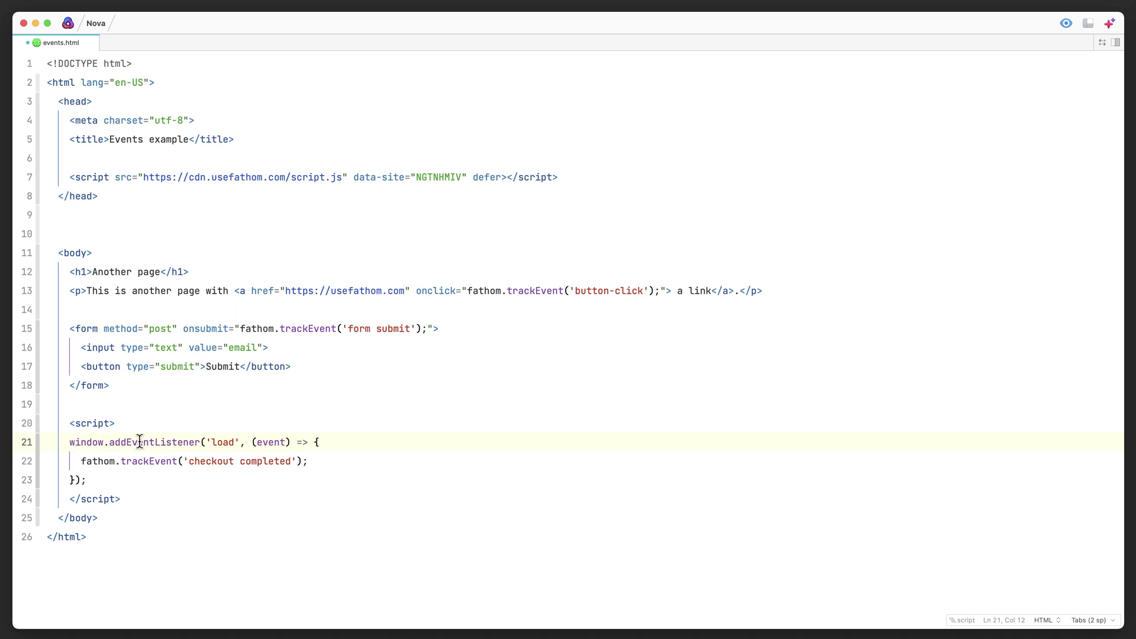
Step: Rename the script's event to 'product purchased' and reload the Fathom dashboard to see it listed
drag(78, 461, 190, 462)
click(266, 461)
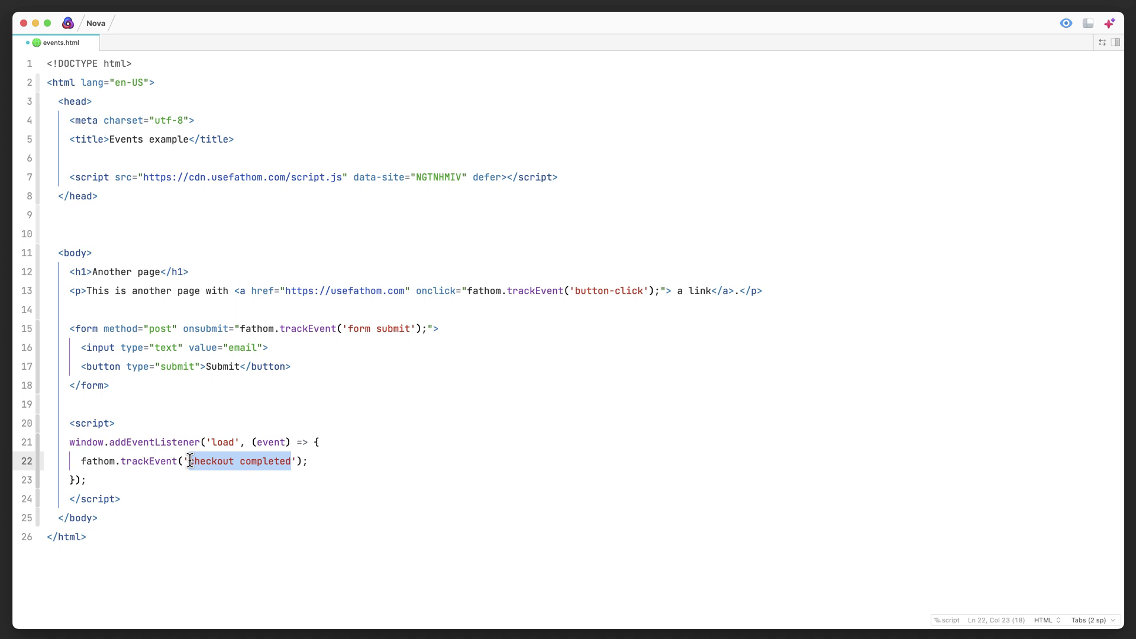
text(product purch)
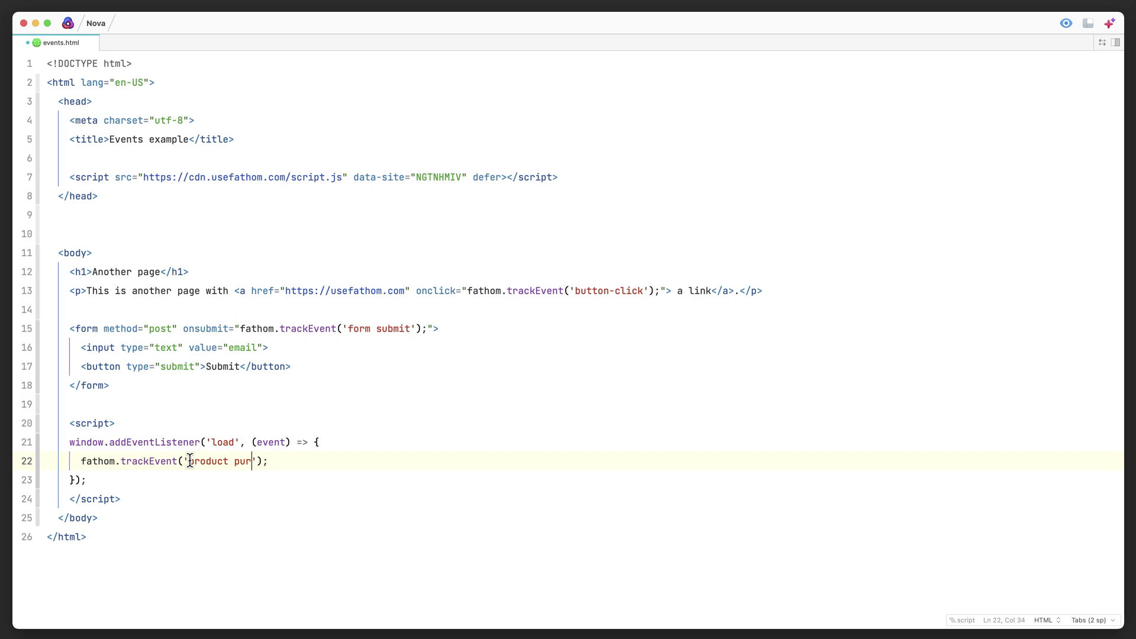
text(ased)
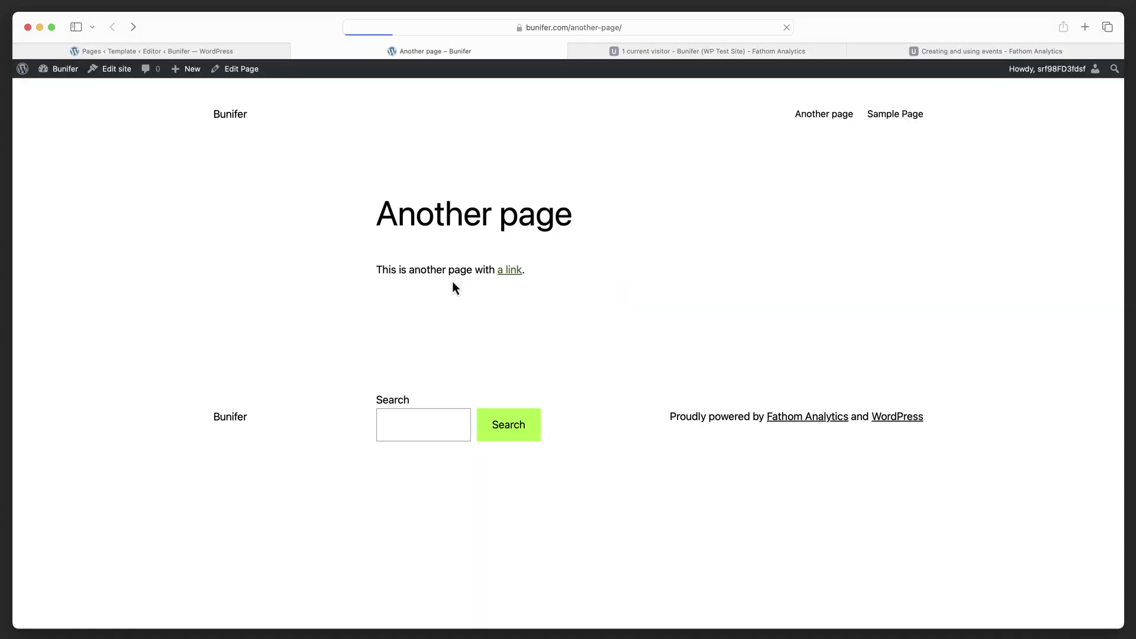
click(730, 52)
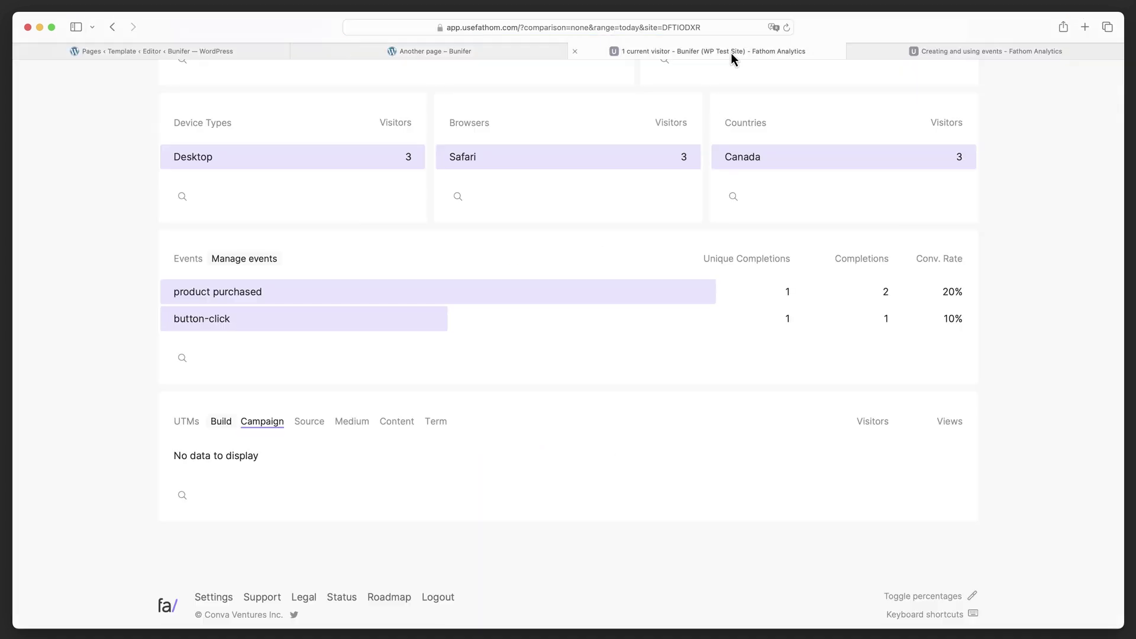
key(super+r)
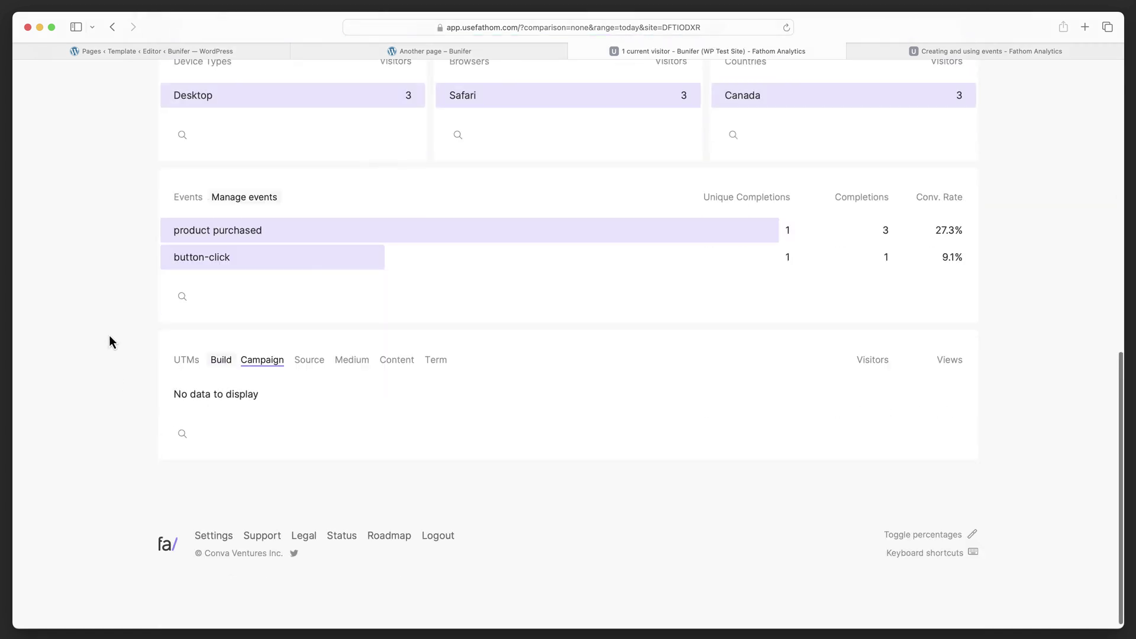
Step: Compare the 'product purchased' event name on Nova's line 22 with Fathom's Events panel (3 completions, 27.3%)
key(super+Tab)
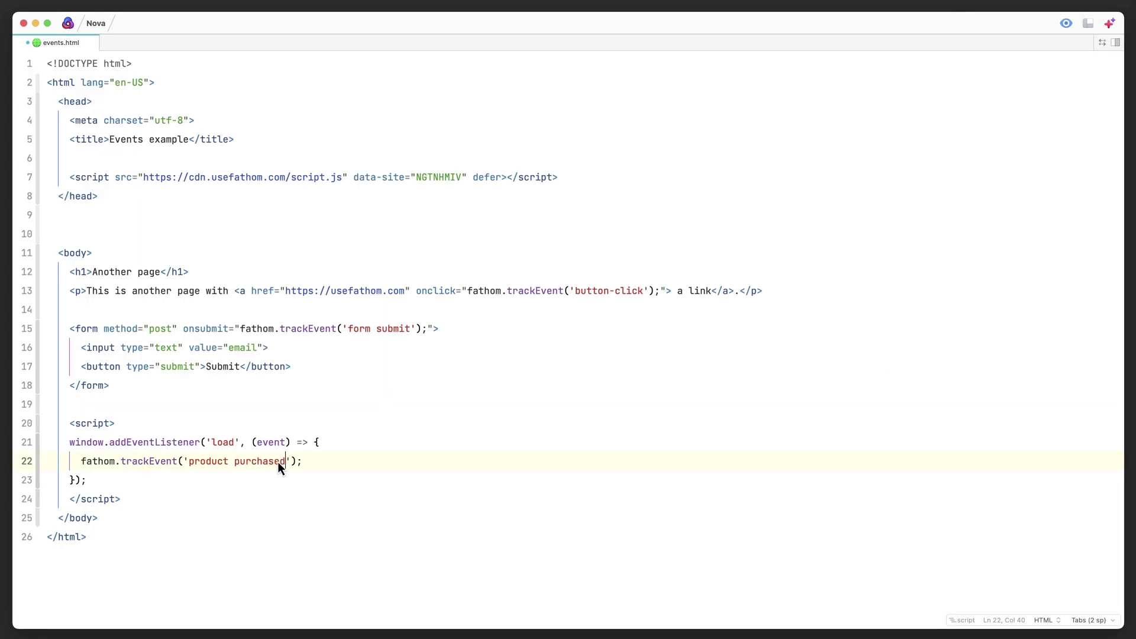
drag(189, 467, 293, 464)
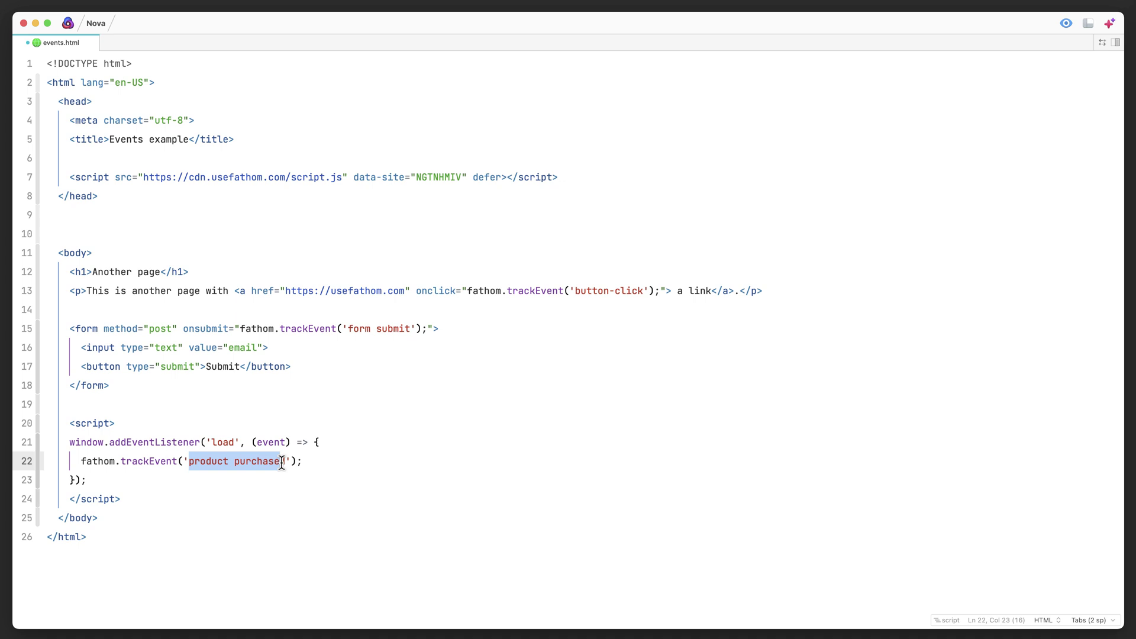
click(282, 462)
key(super+Tab)
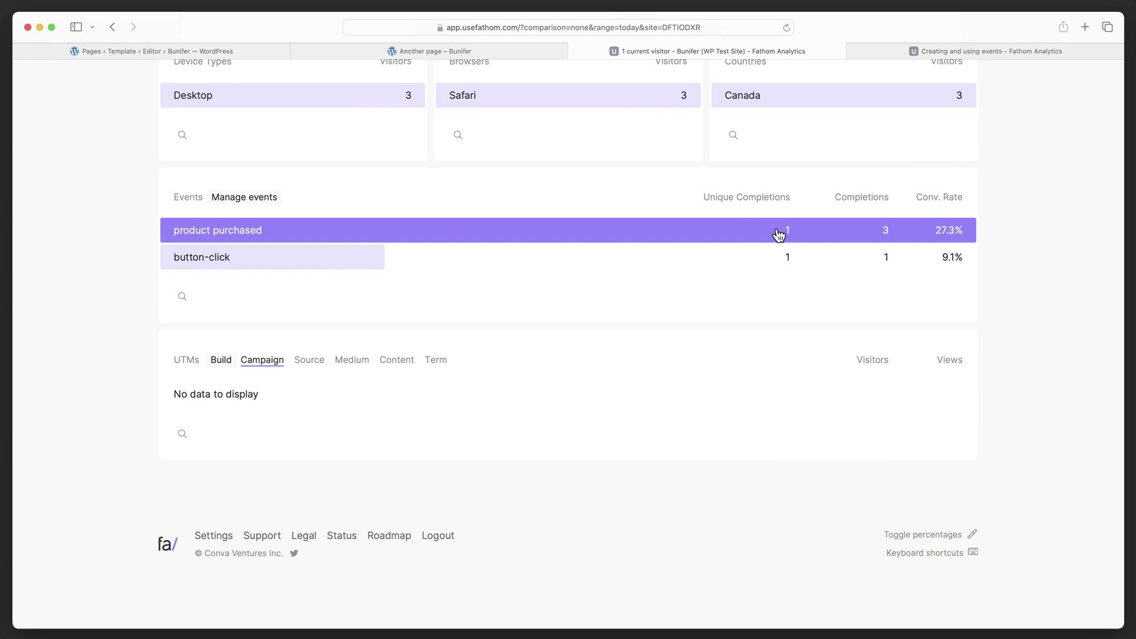
key(super+Tab)
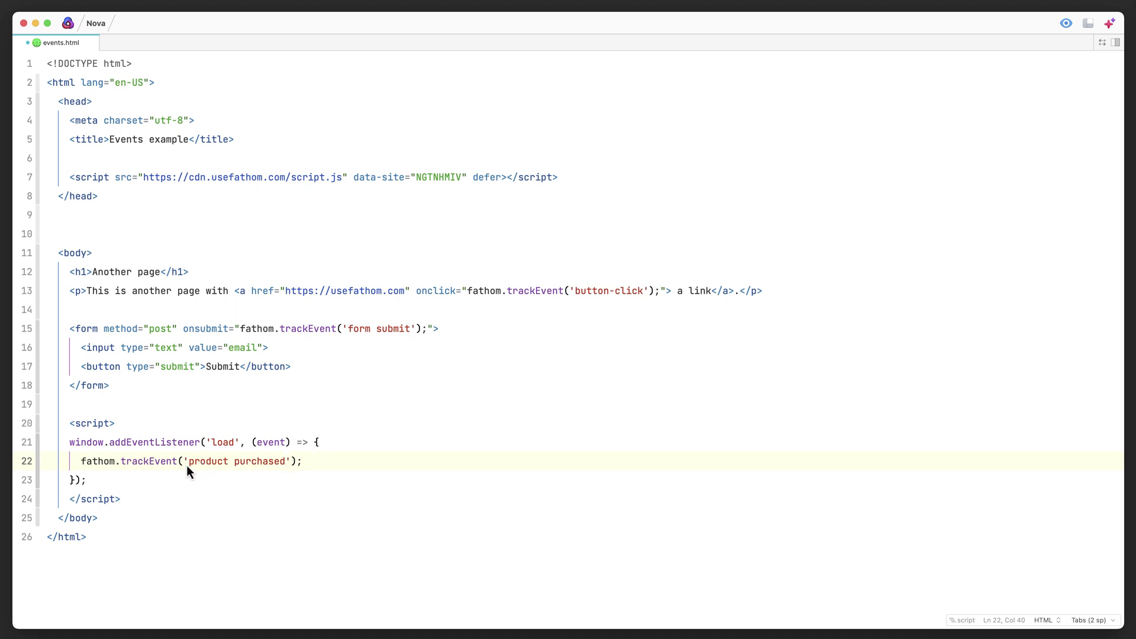
drag(186, 466, 286, 466)
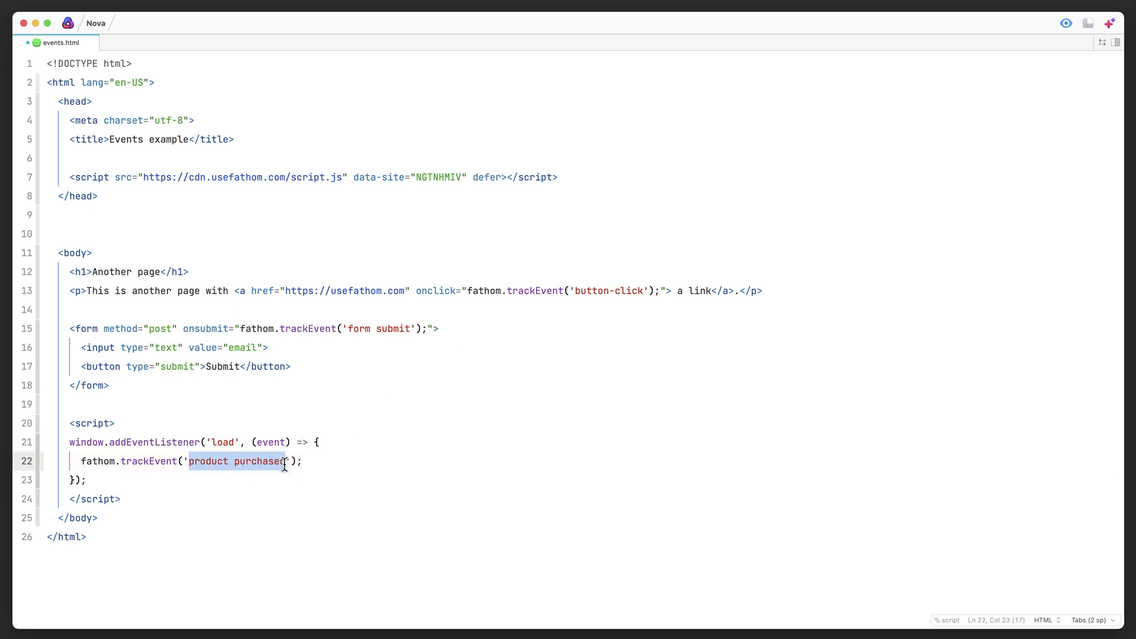
key(super+Tab)
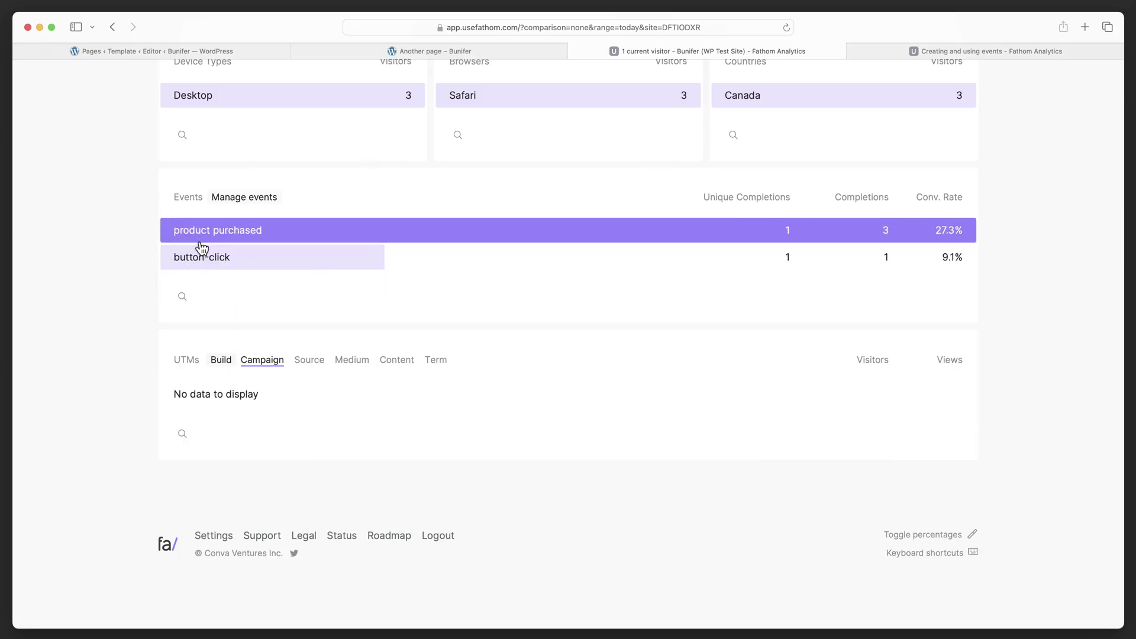